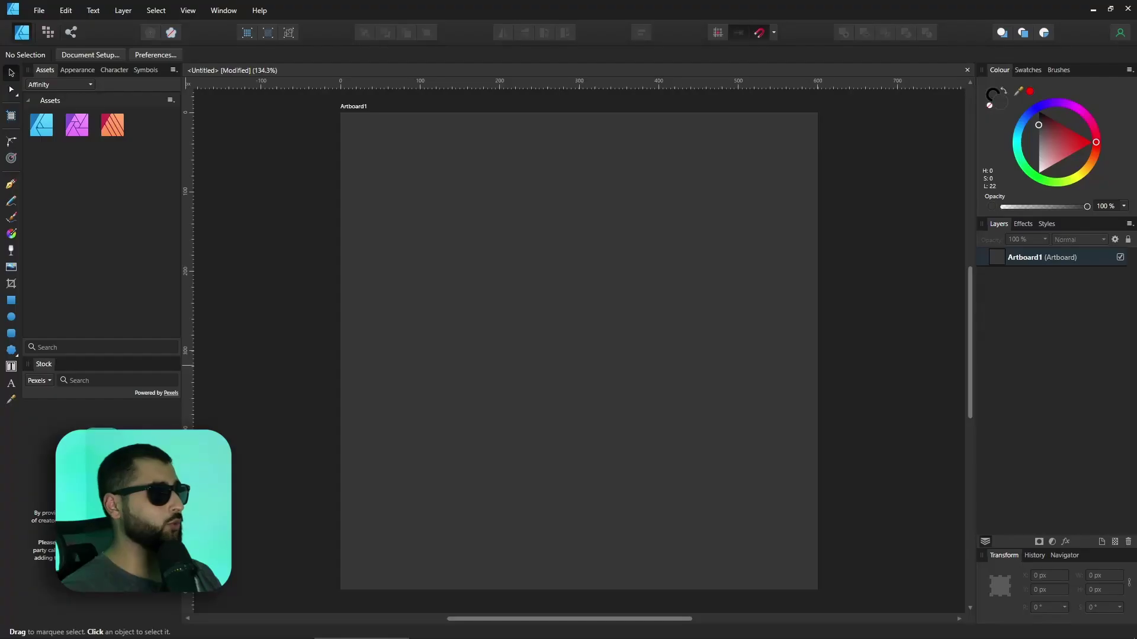
Select the empty 600 × 600 px Artboard1 so its rectangle properties show in the context toolbar.
{"action": "left_click", "coordinate": [349, 108]}
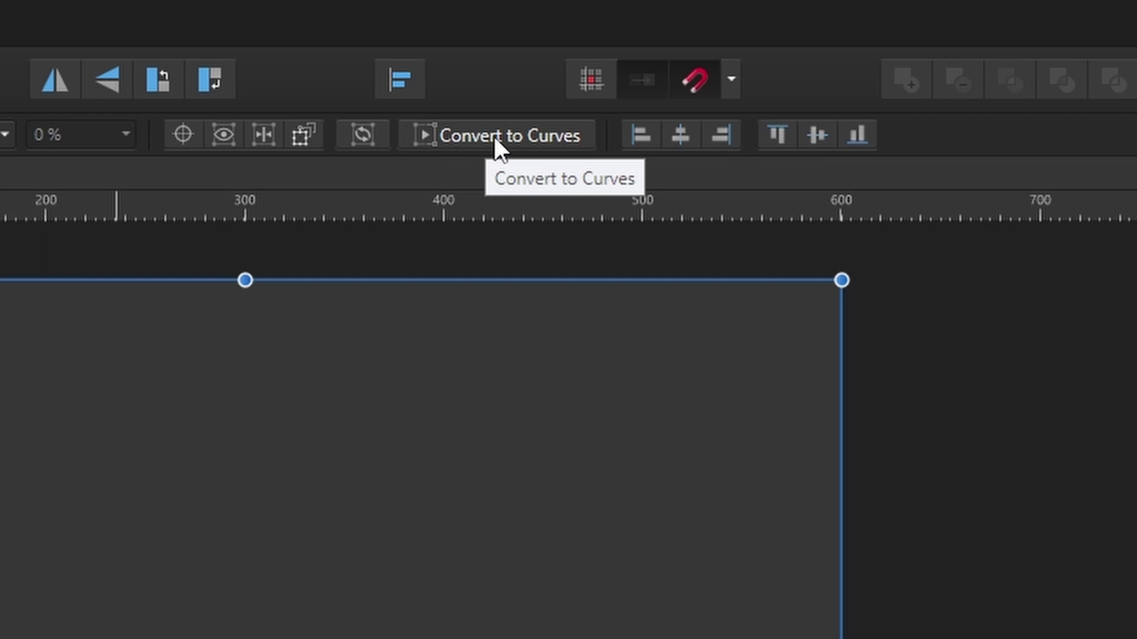
Convert the artboard to curves and drag its corners and edges into a swooping irregular shape.
{"action": "left_click", "coordinate": [494, 137]}
{"action": "left_click_drag", "start_coordinate": [340, 112], "coordinate": [397, 217]}
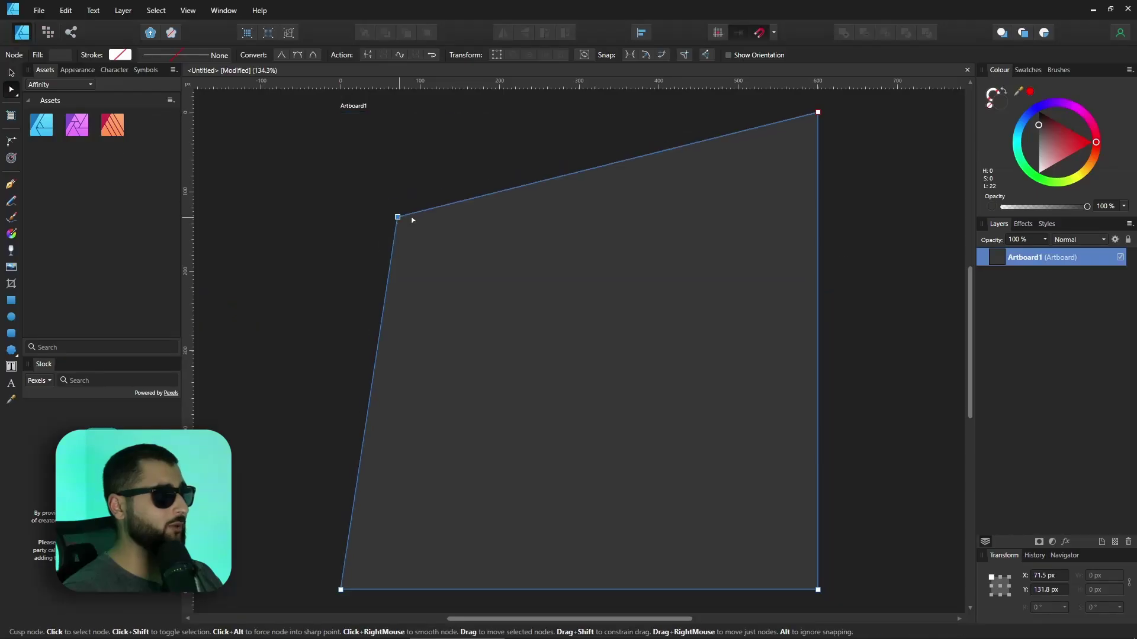
{"action": "left_click", "coordinate": [550, 178]}
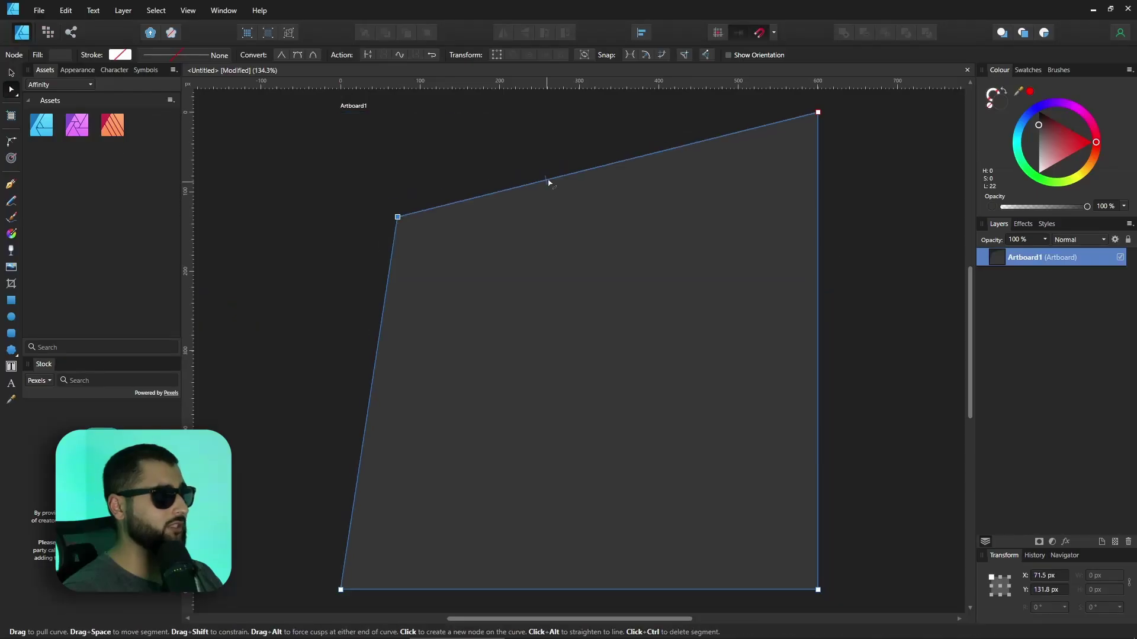
{"action": "left_click_drag", "start_coordinate": [551, 178], "coordinate": [489, 122]}
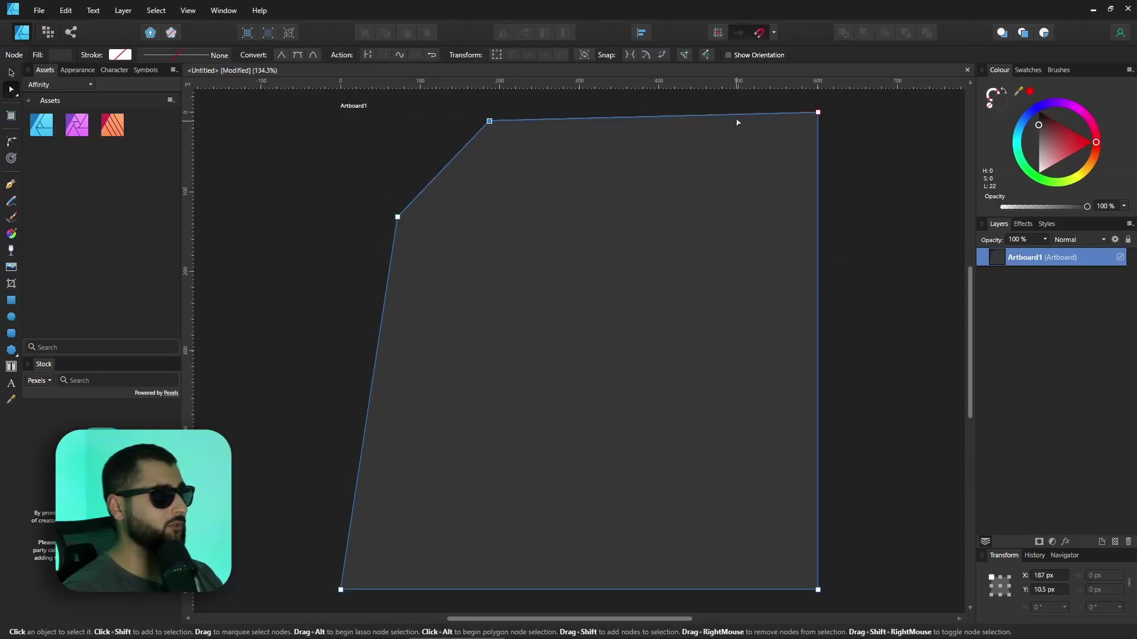
{"action": "left_click_drag", "start_coordinate": [738, 120], "coordinate": [756, 173]}
{"action": "left_click_drag", "start_coordinate": [818, 112], "coordinate": [803, 321]}
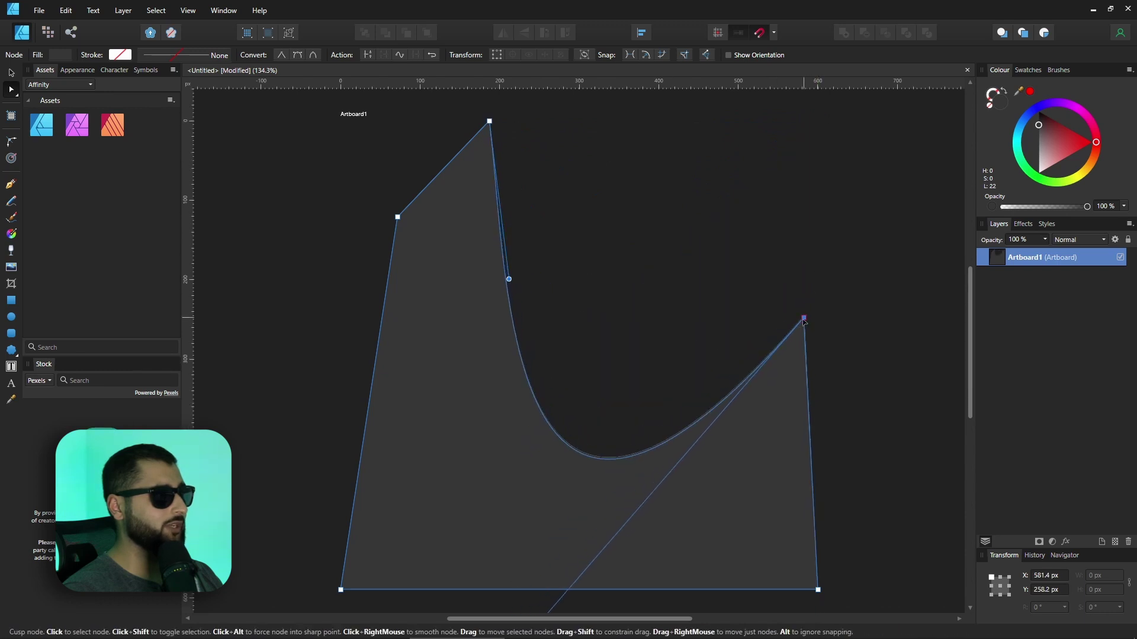
{"action": "left_click_drag", "start_coordinate": [810, 597], "coordinate": [640, 570]}
{"action": "left_click_drag", "start_coordinate": [388, 379], "coordinate": [445, 350]}
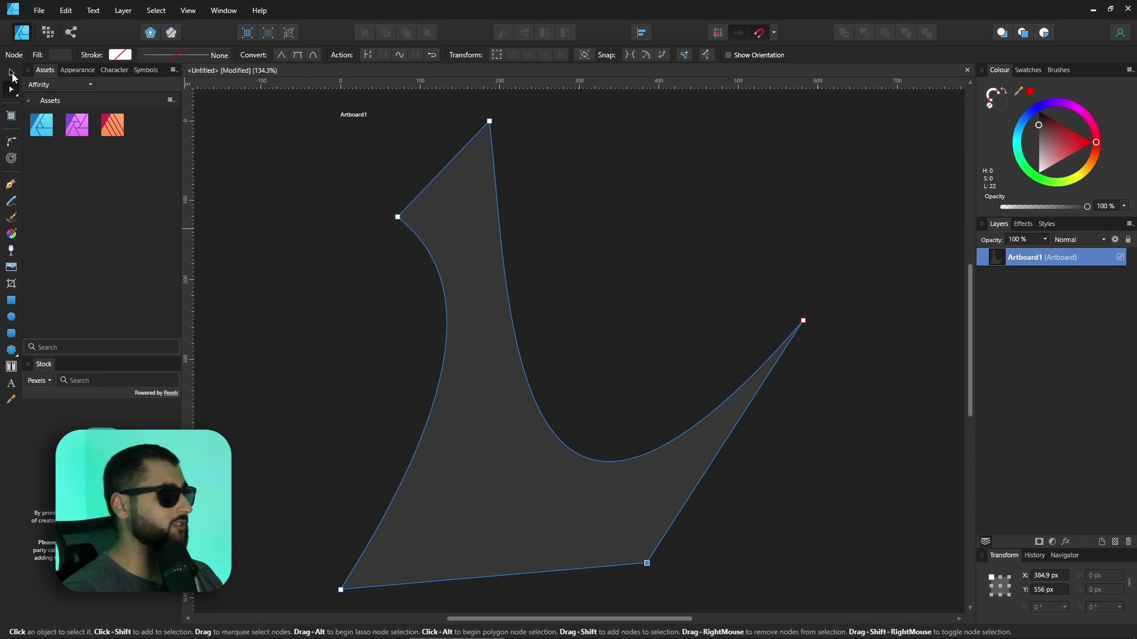
Draw an ellipse inside the reshaped artboard with the Ellipse Tool (M).
{"action": "key", "text": "m"}
{"action": "left_click_drag", "start_coordinate": [491, 413], "coordinate": [716, 570]}
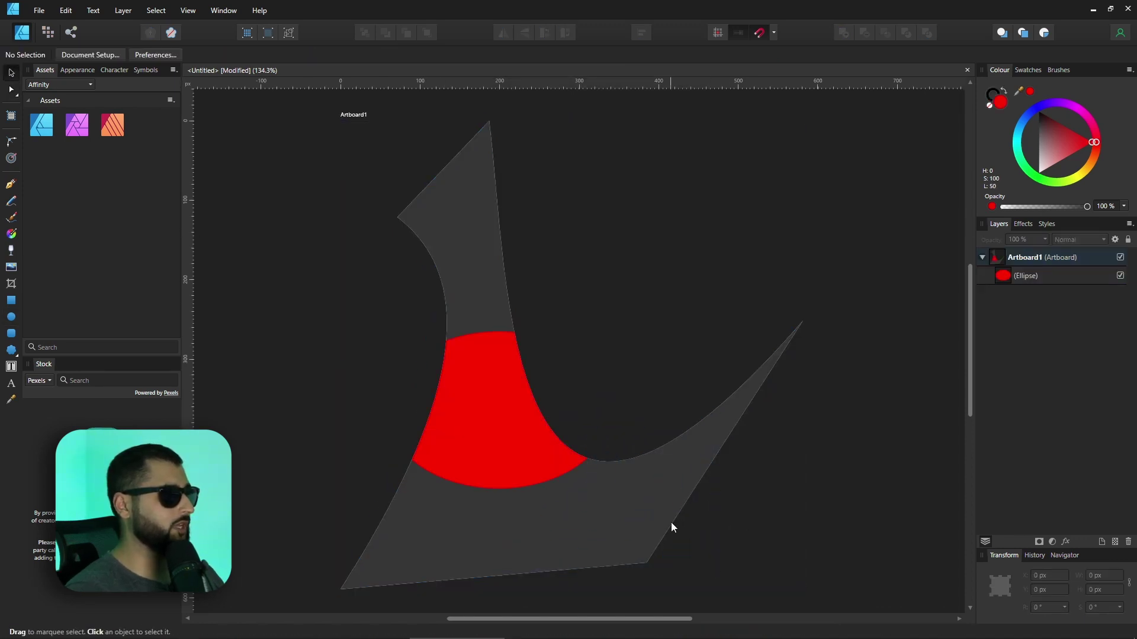
{"action": "scroll", "coordinate": [670, 523], "scroll_direction": "down", "scroll_amount": 3}
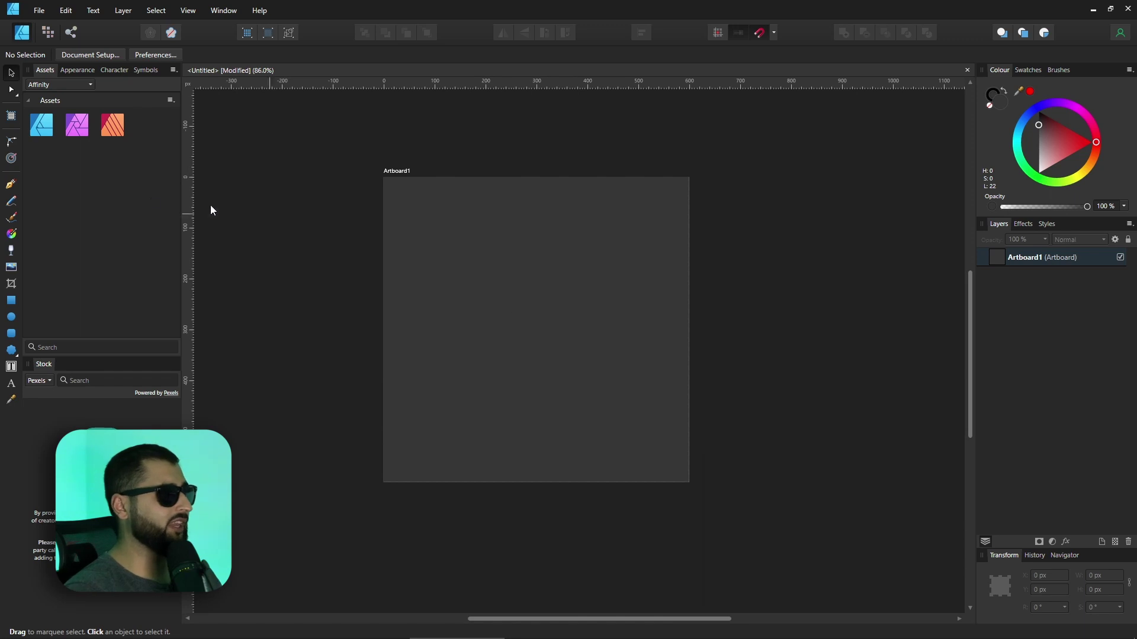
Start a Pen Tool curve with a few smooth nodes, undoing the last extra node.
{"action": "left_click", "coordinate": [12, 185]}
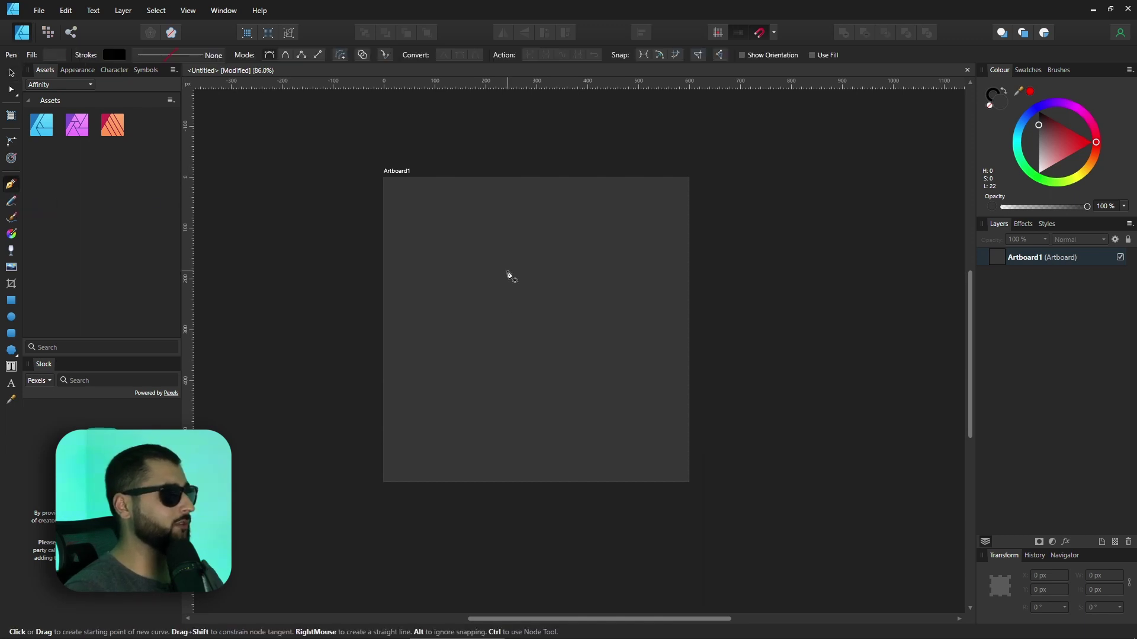
{"action": "left_click", "coordinate": [556, 251]}
{"action": "left_click_drag", "start_coordinate": [445, 314], "coordinate": [471, 403]}
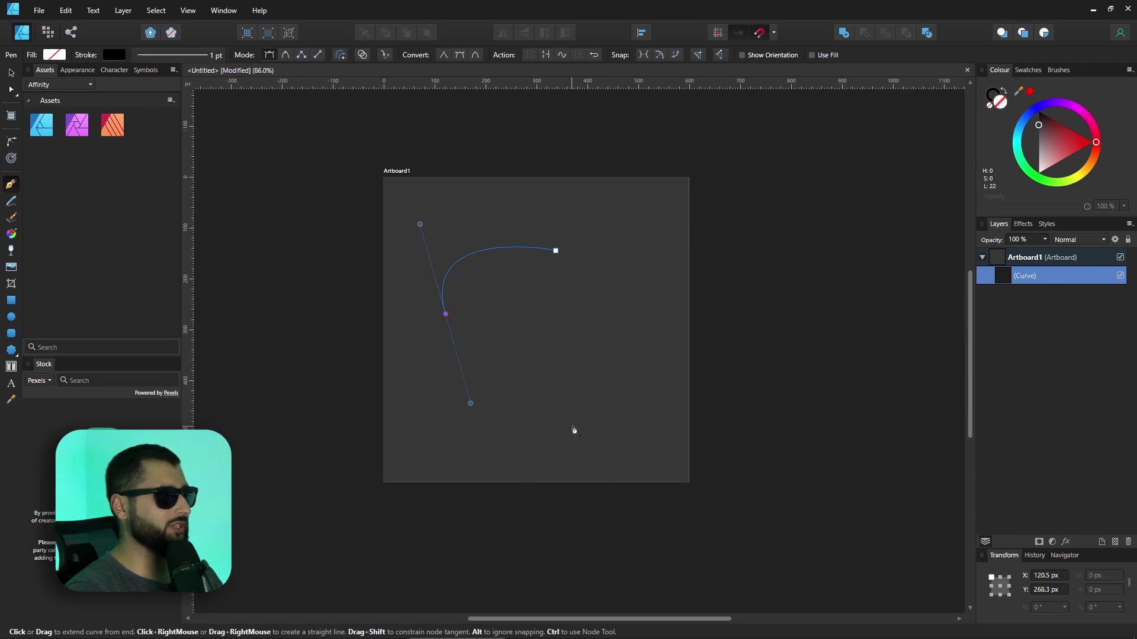
{"action": "left_click_drag", "start_coordinate": [557, 422], "coordinate": [621, 438]}
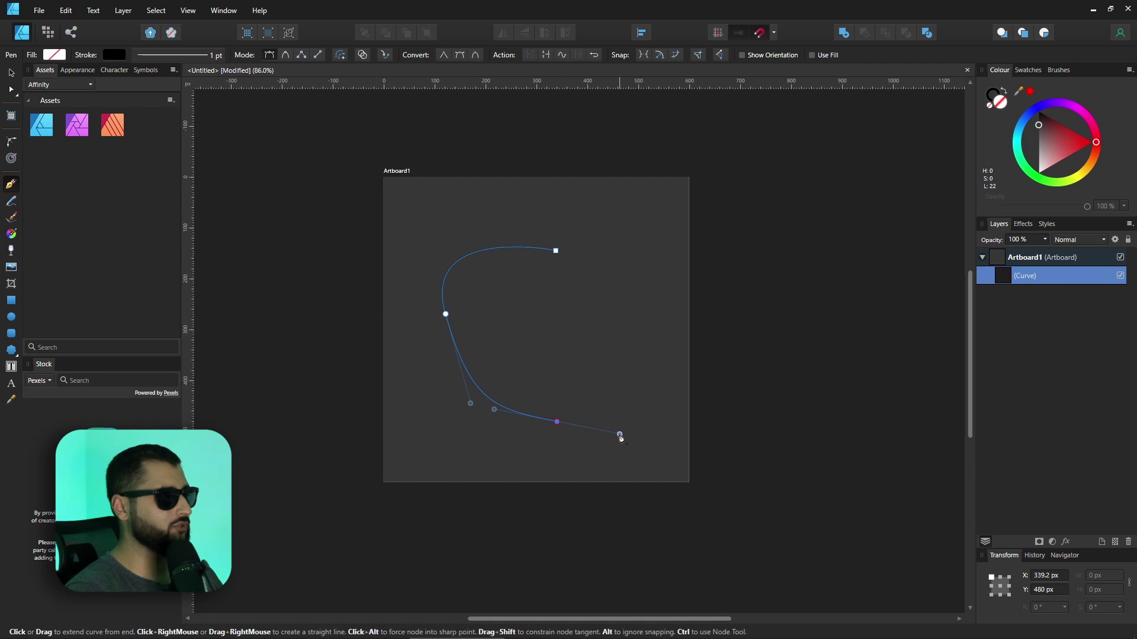
{"action": "key", "text": "ctrl+z"}
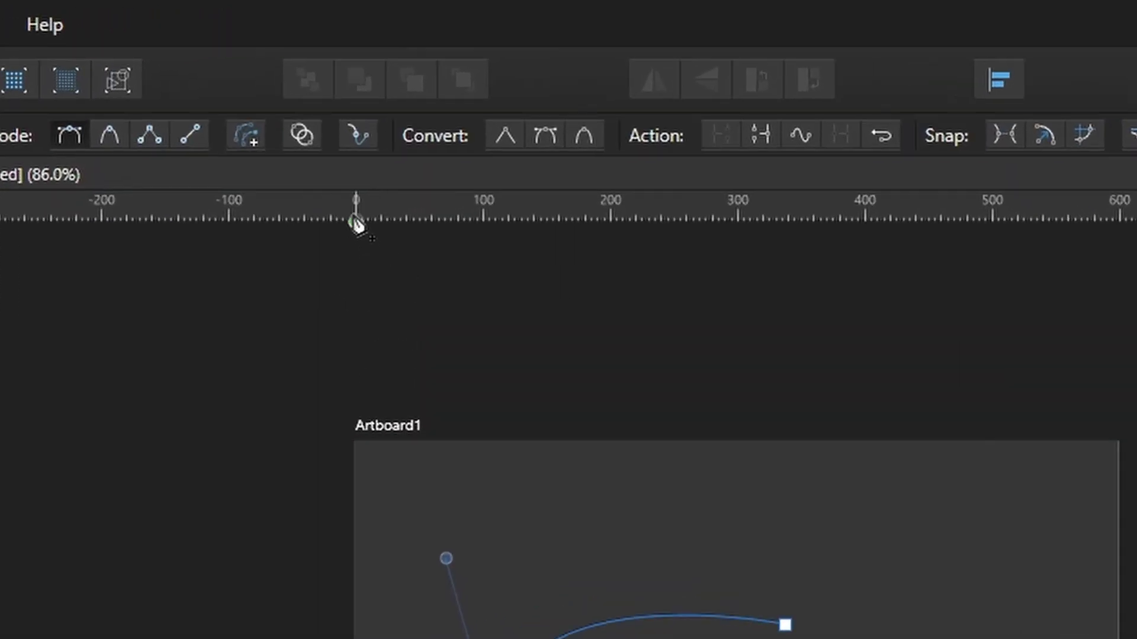
Enable Rubber Band Mode and add nodes spiralling outward past the artboard edges.
{"action": "left_click", "coordinate": [361, 143]}
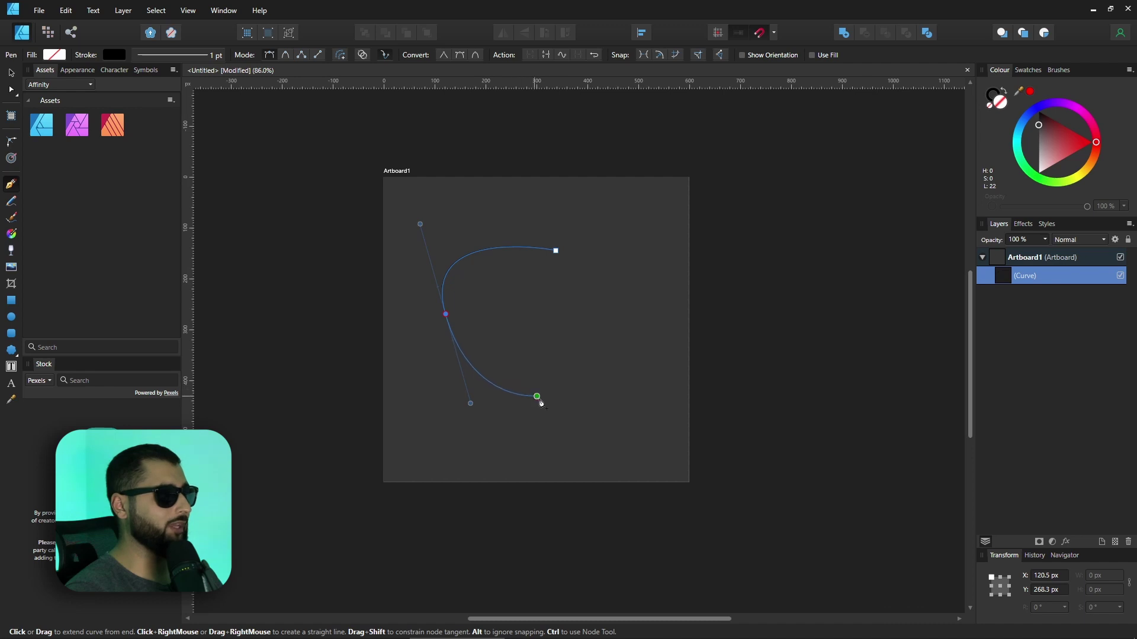
{"action": "left_click", "coordinate": [601, 388]}
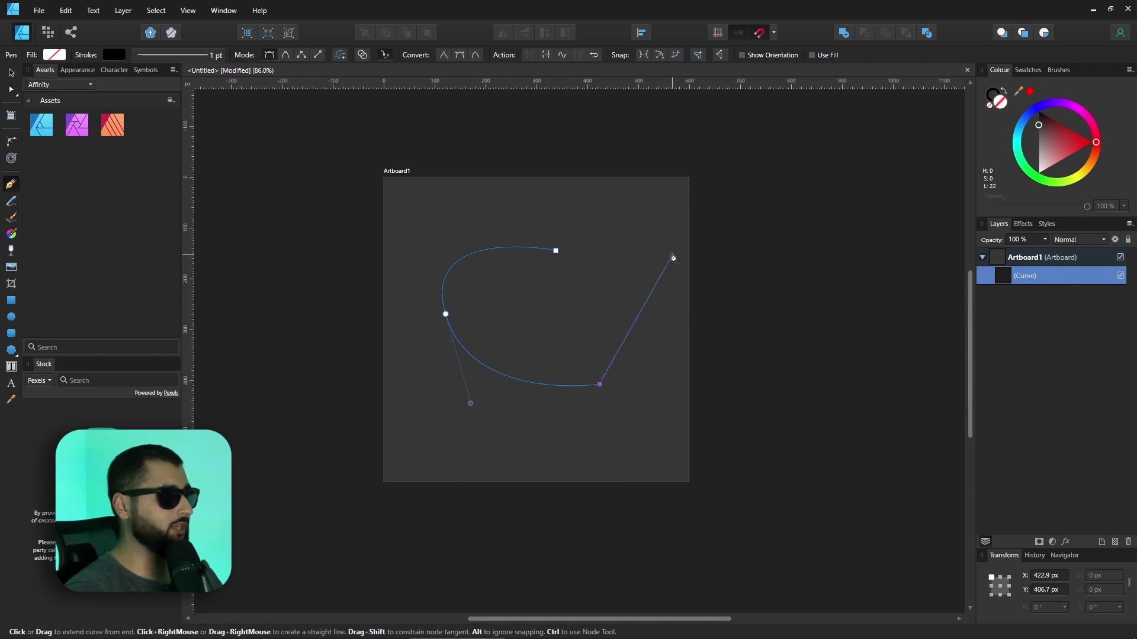
{"action": "left_click_drag", "start_coordinate": [669, 249], "coordinate": [639, 119]}
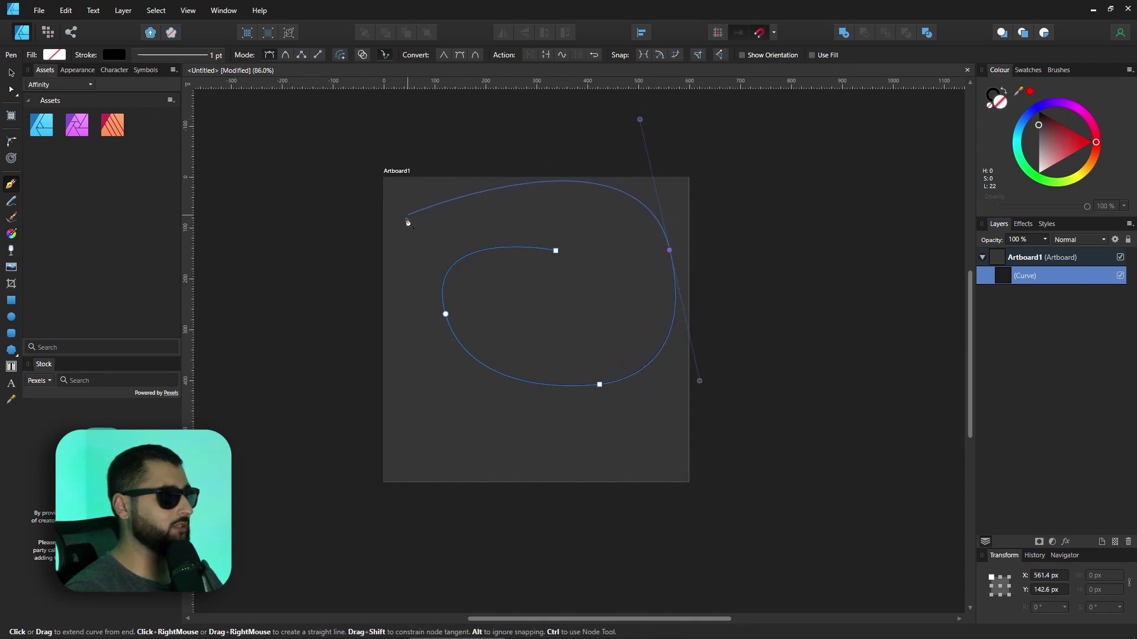
{"action": "left_click_drag", "start_coordinate": [407, 236], "coordinate": [392, 314]}
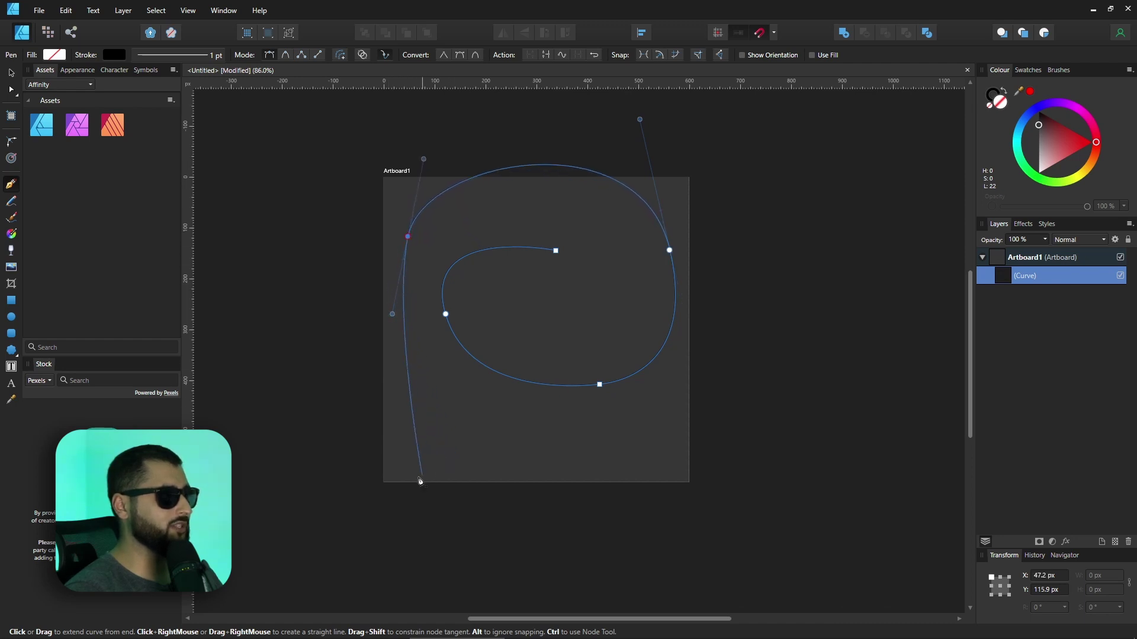
{"action": "left_click_drag", "start_coordinate": [413, 478], "coordinate": [468, 524]}
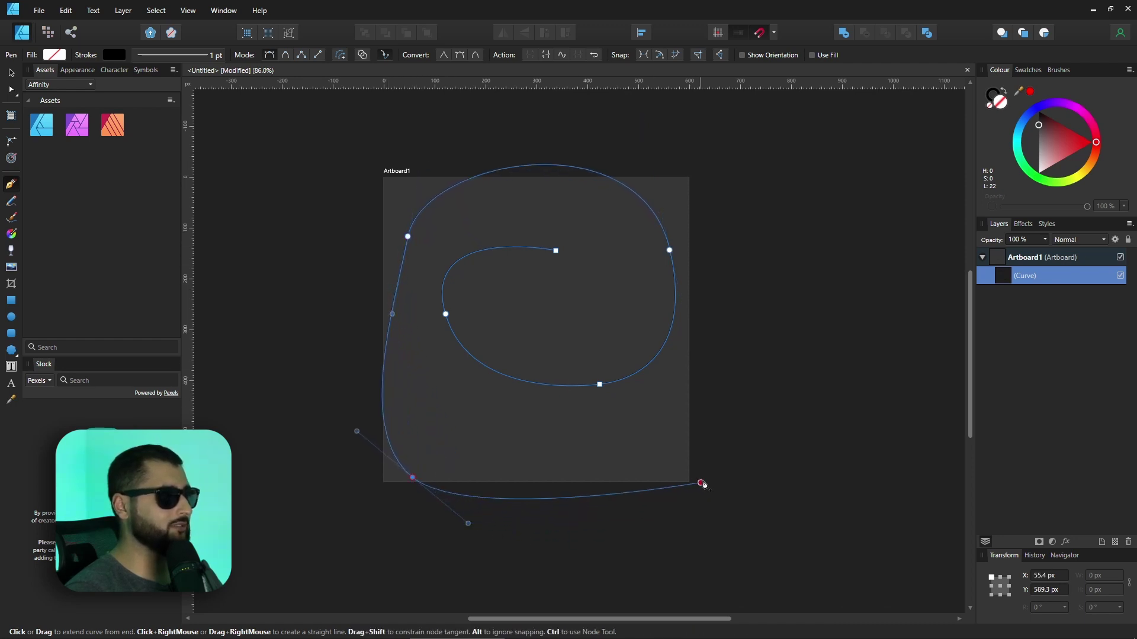
{"action": "left_click_drag", "start_coordinate": [716, 464], "coordinate": [746, 382]}
{"action": "left_click_drag", "start_coordinate": [676, 139], "coordinate": [597, 110]}
{"action": "left_click_drag", "start_coordinate": [323, 122], "coordinate": [269, 191]}
{"action": "left_click_drag", "start_coordinate": [281, 463], "coordinate": [322, 537]}
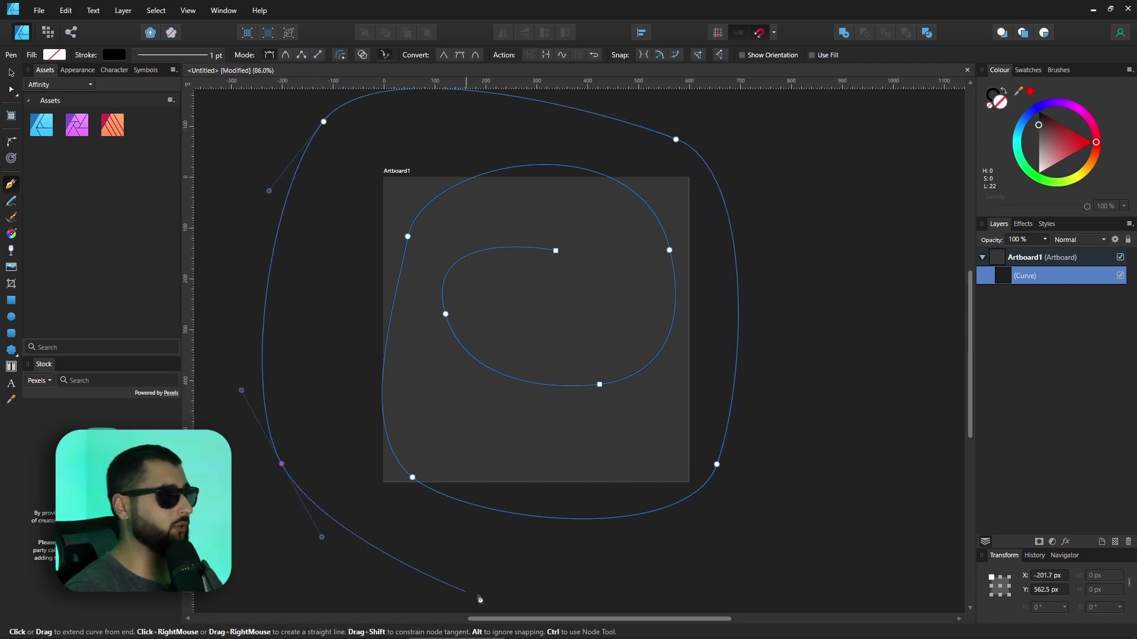
{"action": "left_click_drag", "start_coordinate": [622, 601], "coordinate": [758, 576]}
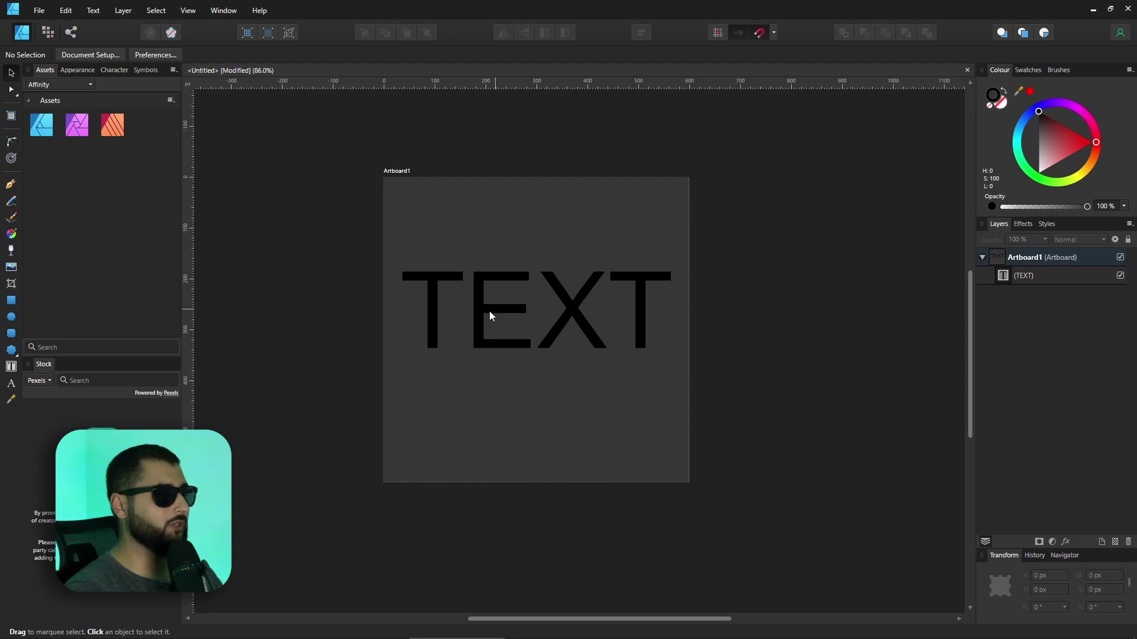
Show the Character panel and adjust kerning between the letters of TEXT with Alt+Arrow.
{"action": "left_click", "coordinate": [545, 315]}
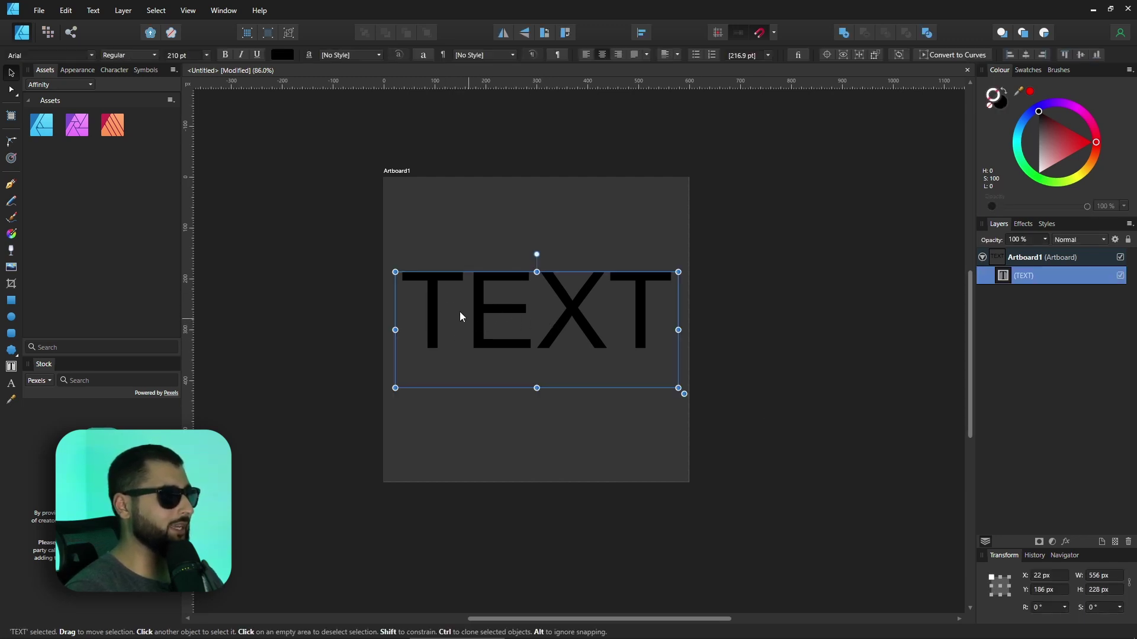
{"action": "left_click", "coordinate": [111, 73]}
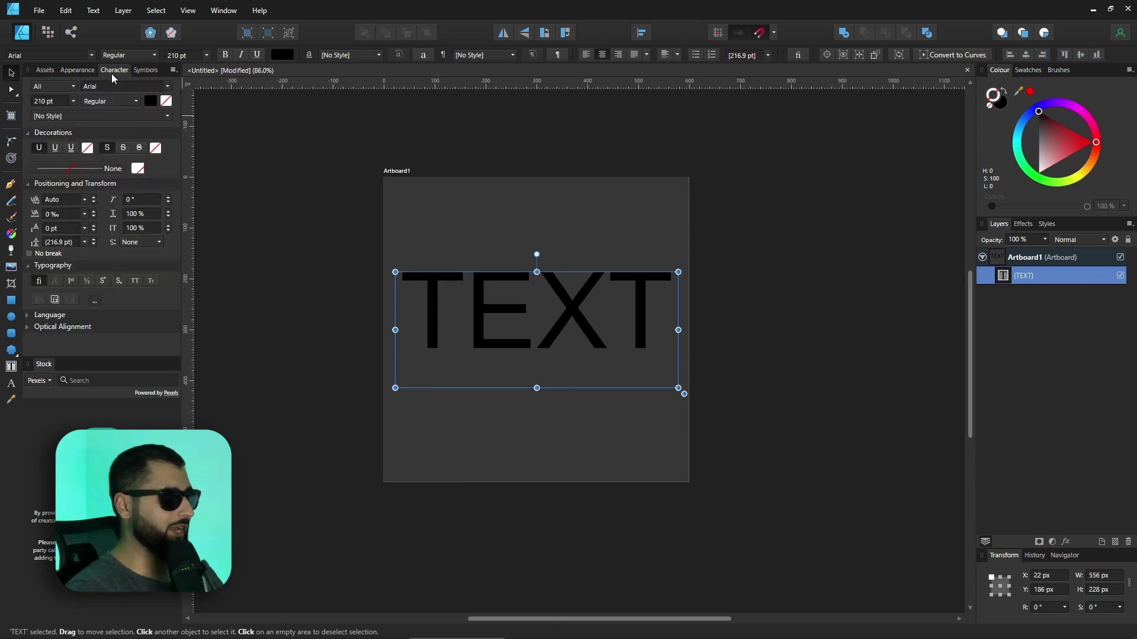
{"action": "double_click", "coordinate": [470, 325]}
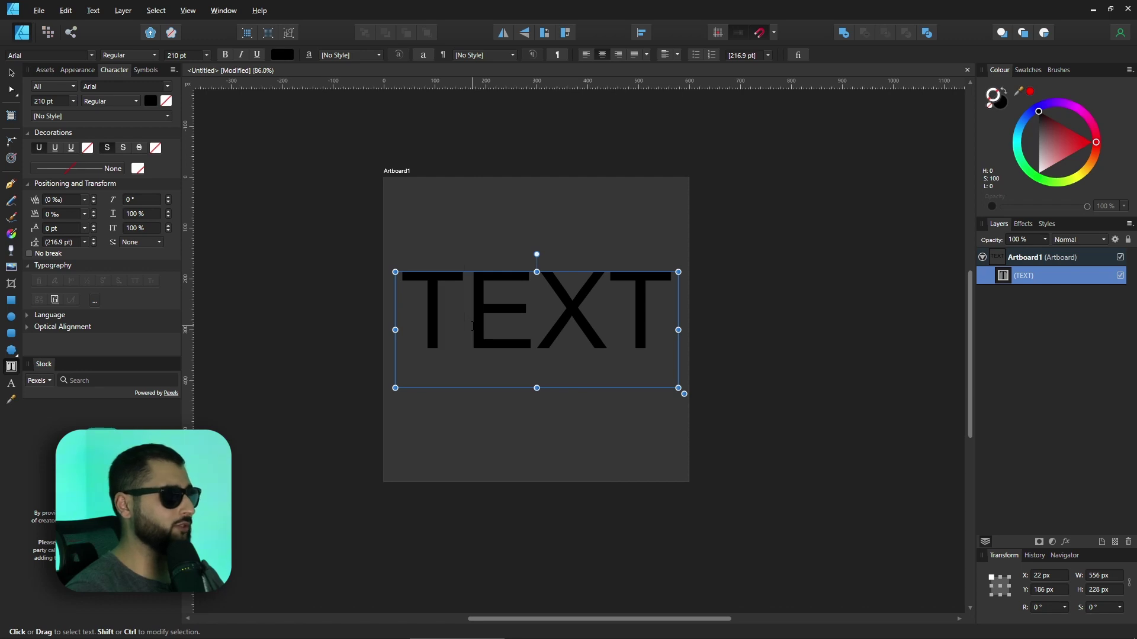
{"action": "key", "text": "alt+Left"}
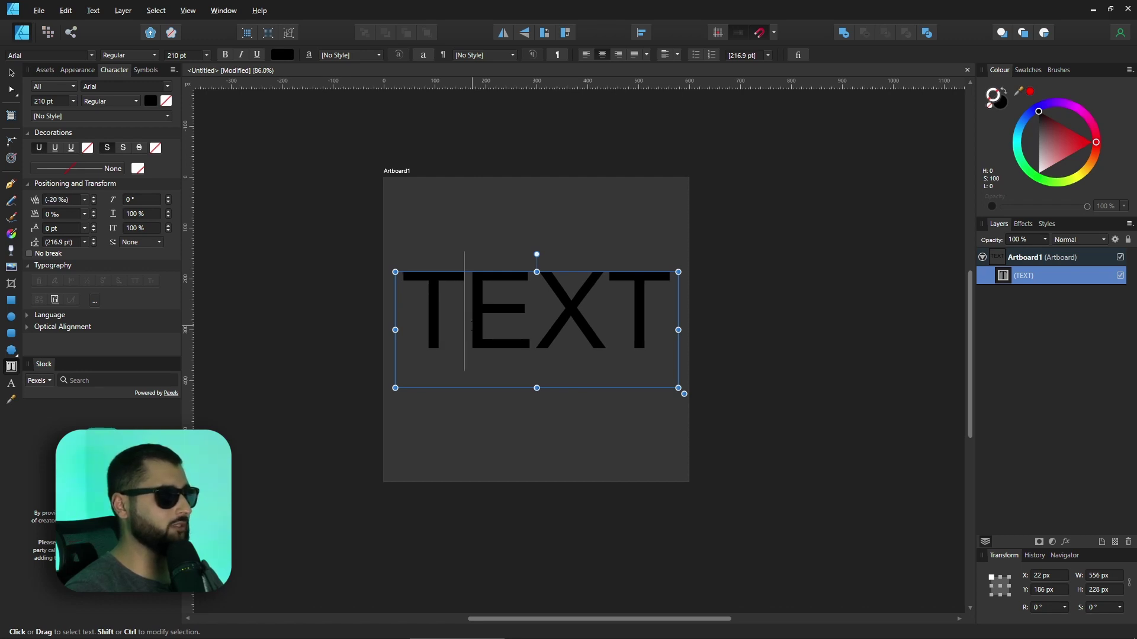
{"action": "key", "text": "alt+Left"}
{"action": "key", "text": "alt+Left"}
{"action": "key", "text": "alt+Left"}
{"action": "key", "text": "alt+Left"}
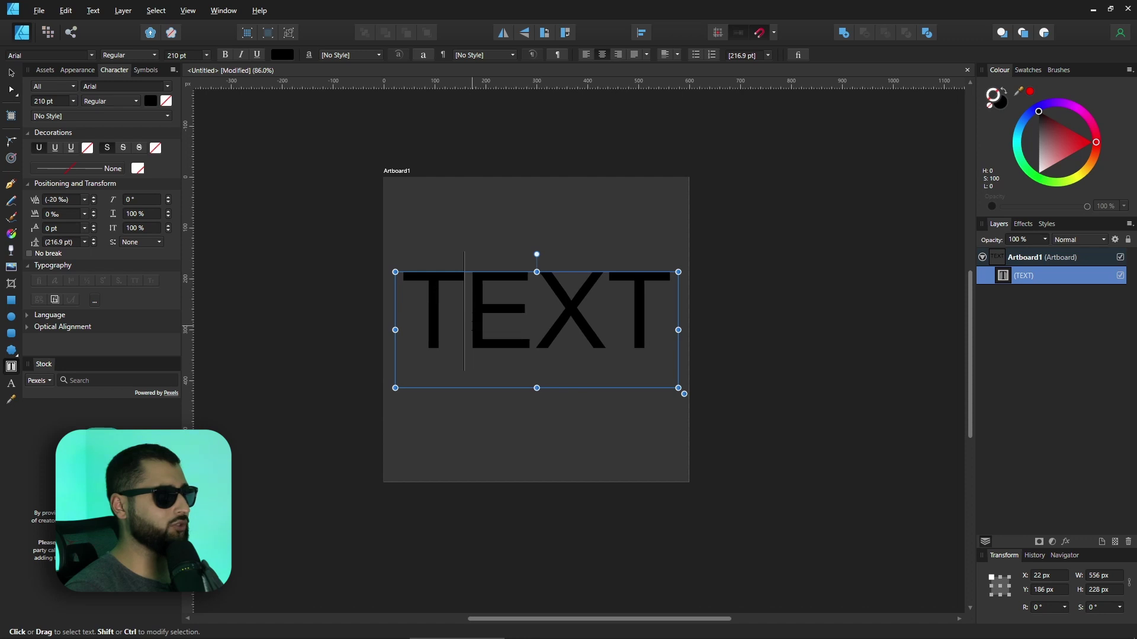
{"action": "key", "text": "alt+Right"}
{"action": "key", "text": "alt+Right"}
{"action": "key", "text": "alt+Right"}
{"action": "key", "text": "alt+Right"}
{"action": "key", "text": "alt+Right"}
{"action": "key", "text": "alt+Right"}
{"action": "key", "text": "alt+Right"}
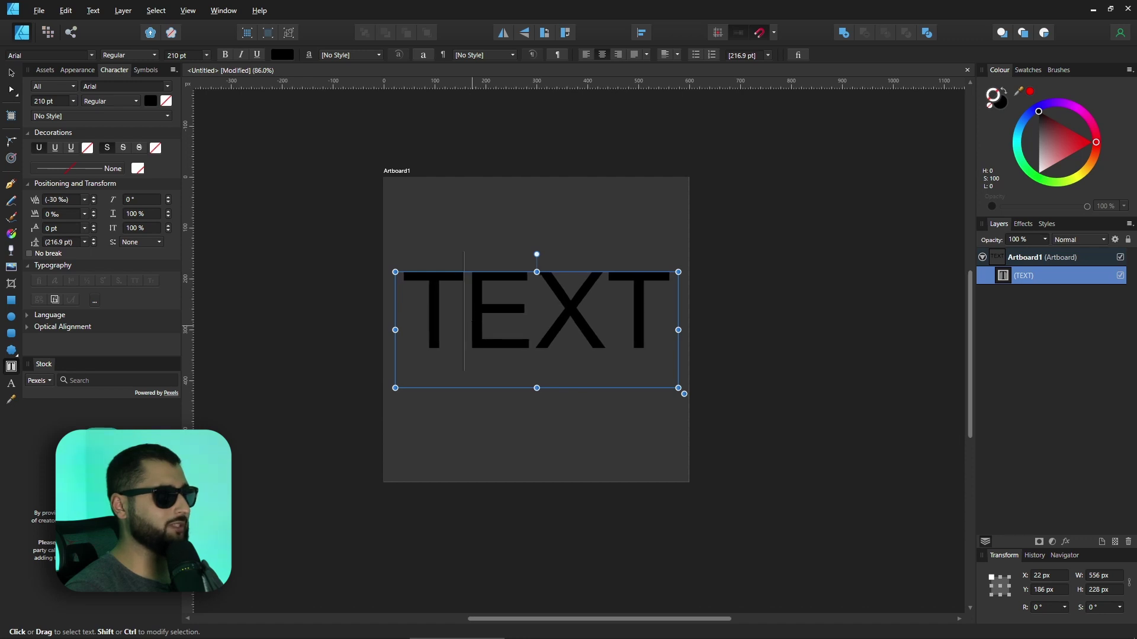
{"action": "key", "text": "alt+Left"}
{"action": "key", "text": "alt+Left"}
{"action": "key", "text": "alt+Left"}
{"action": "key", "text": "alt+Left"}
{"action": "key", "text": "alt+Left"}
{"action": "key", "text": "alt+Left"}
{"action": "key", "text": "alt+Left"}
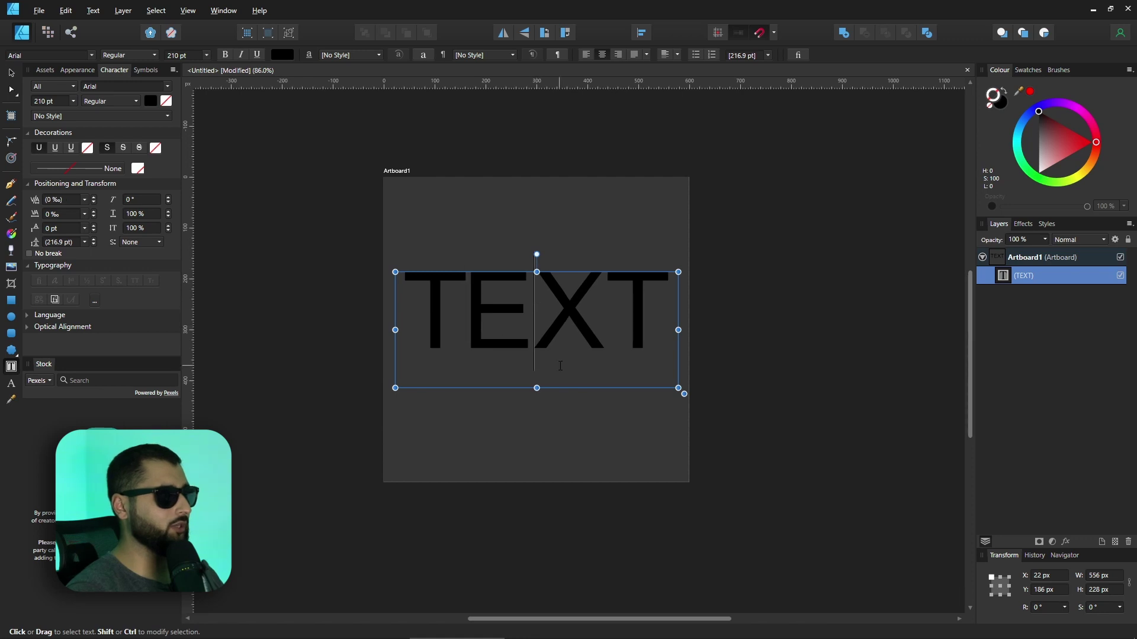
{"action": "key", "text": "alt+Left"}
{"action": "key", "text": "alt+Left"}
{"action": "key", "text": "alt+Left"}
{"action": "key", "text": "alt+Left"}
{"action": "key", "text": "alt+Left"}
{"action": "key", "text": "alt+Left"}
{"action": "key", "text": "alt+Left"}
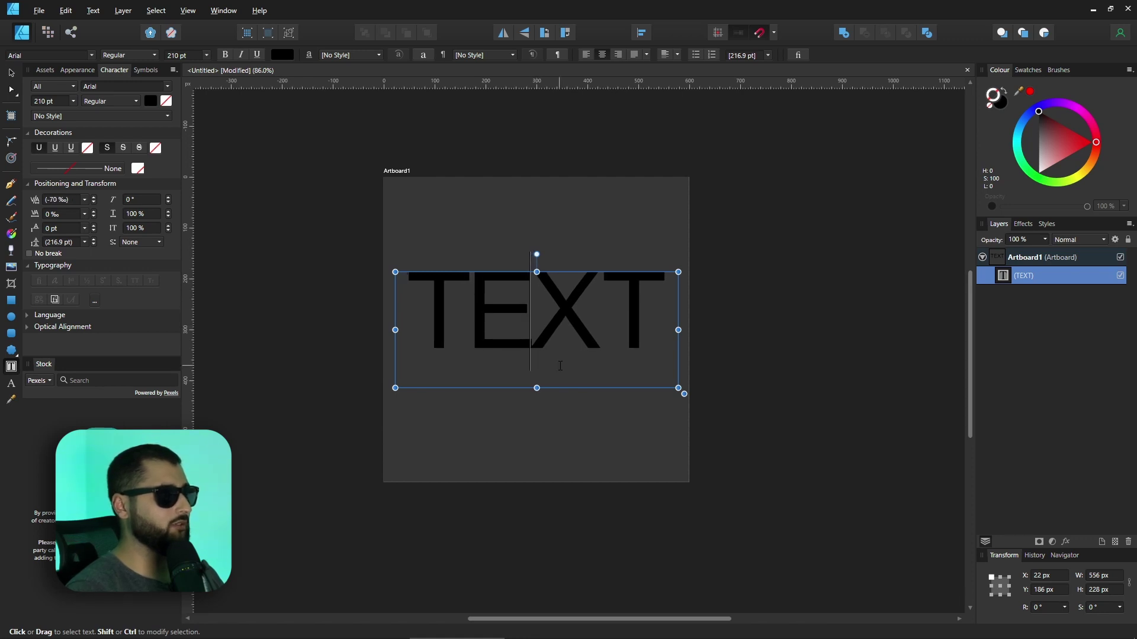
{"action": "key", "text": "alt+Right"}
{"action": "key", "text": "alt+Right"}
{"action": "key", "text": "alt+Right"}
{"action": "key", "text": "alt+Right"}
{"action": "key", "text": "alt+Right"}
{"action": "key", "text": "alt+Right"}
{"action": "key", "text": "alt+Right"}
{"action": "key", "text": "alt+Right"}
{"action": "key", "text": "alt+Right"}
{"action": "key", "text": "alt+Right"}
{"action": "key", "text": "alt+Right"}
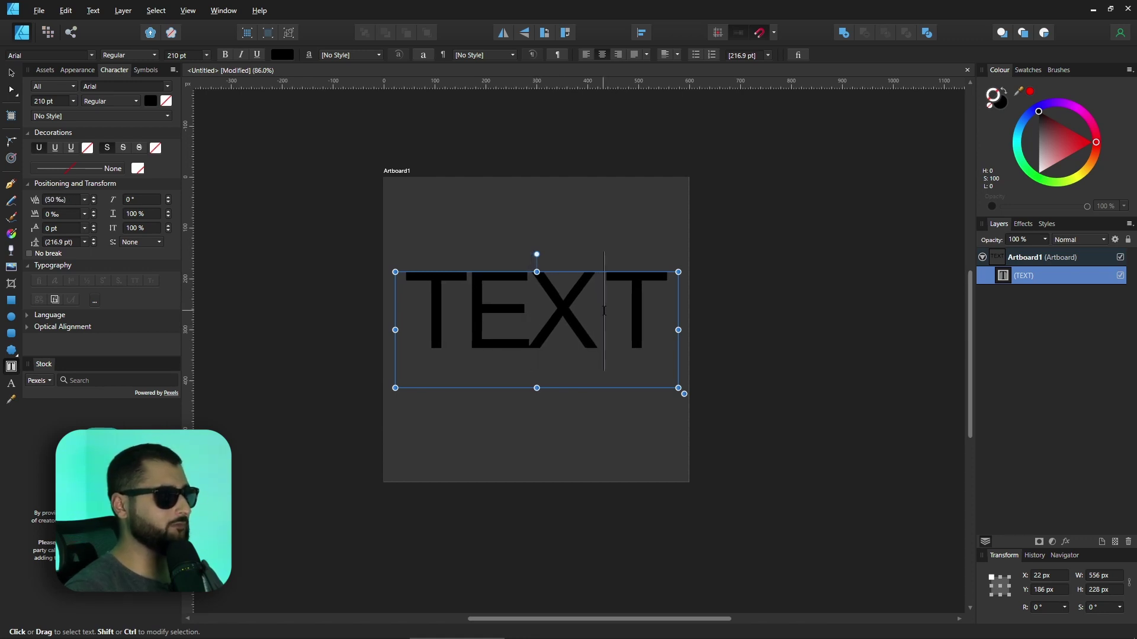
{"action": "key", "text": "alt+Right"}
{"action": "key", "text": "alt+Right"}
{"action": "key", "text": "alt+Right"}
{"action": "key", "text": "alt+Right"}
{"action": "key", "text": "alt+Right"}
{"action": "key", "text": "alt+Right"}
{"action": "key", "text": "alt+Right"}
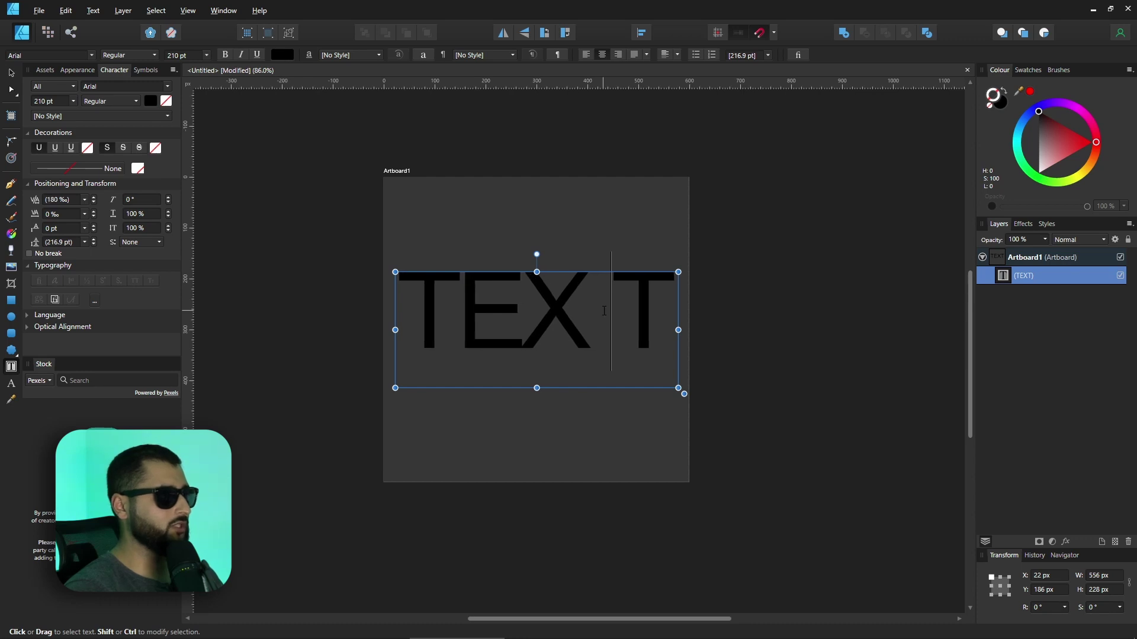
{"action": "left_click", "coordinate": [12, 71]}
{"action": "left_click", "coordinate": [366, 314]}
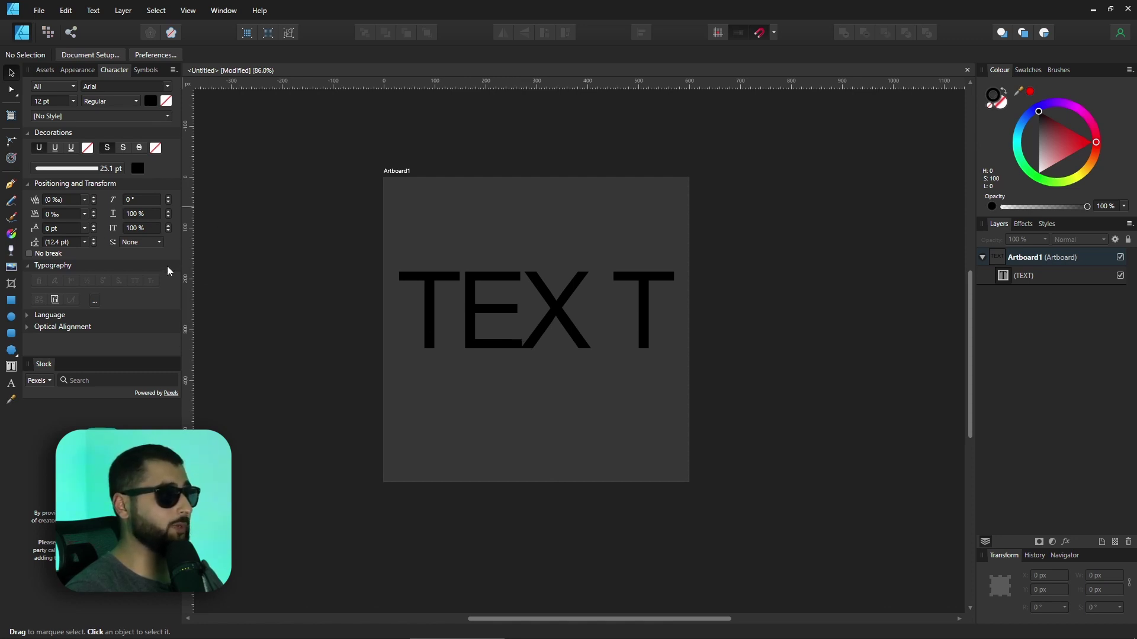
Tighten the kerning between E and X in TEXT.
{"action": "double_click", "coordinate": [521, 327]}
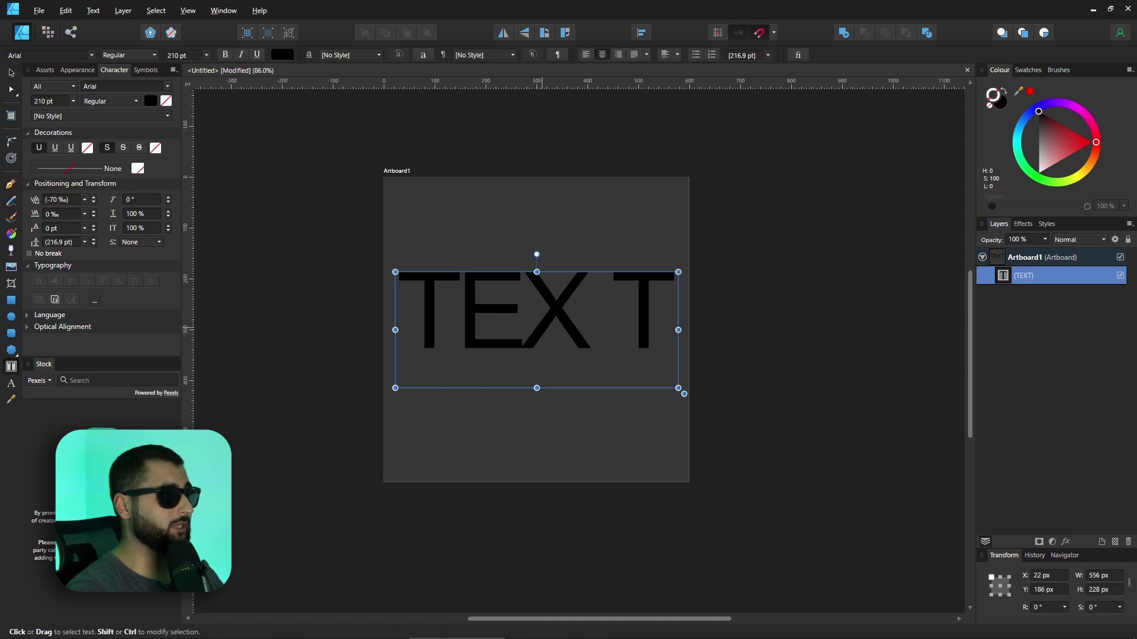
{"action": "key", "text": "alt+Right"}
{"action": "key", "text": "alt+Right"}
{"action": "key", "text": "alt+Right"}
{"action": "key", "text": "alt+Right"}
{"action": "key", "text": "alt+Right"}
{"action": "key", "text": "alt+Right"}
{"action": "key", "text": "alt+Right"}
{"action": "key", "text": "alt+Right"}
{"action": "key", "text": "alt+Right"}
{"action": "key", "text": "alt+Right"}
{"action": "key", "text": "alt+Right"}
{"action": "key", "text": "alt+Right"}
{"action": "key", "text": "alt+Right"}
{"action": "key", "text": "alt+Right"}
{"action": "key", "text": "alt+Right"}
{"action": "key", "text": "alt+Right"}
{"action": "key", "text": "alt+Right"}
{"action": "key", "text": "alt+Right"}
{"action": "key", "text": "alt+Right"}
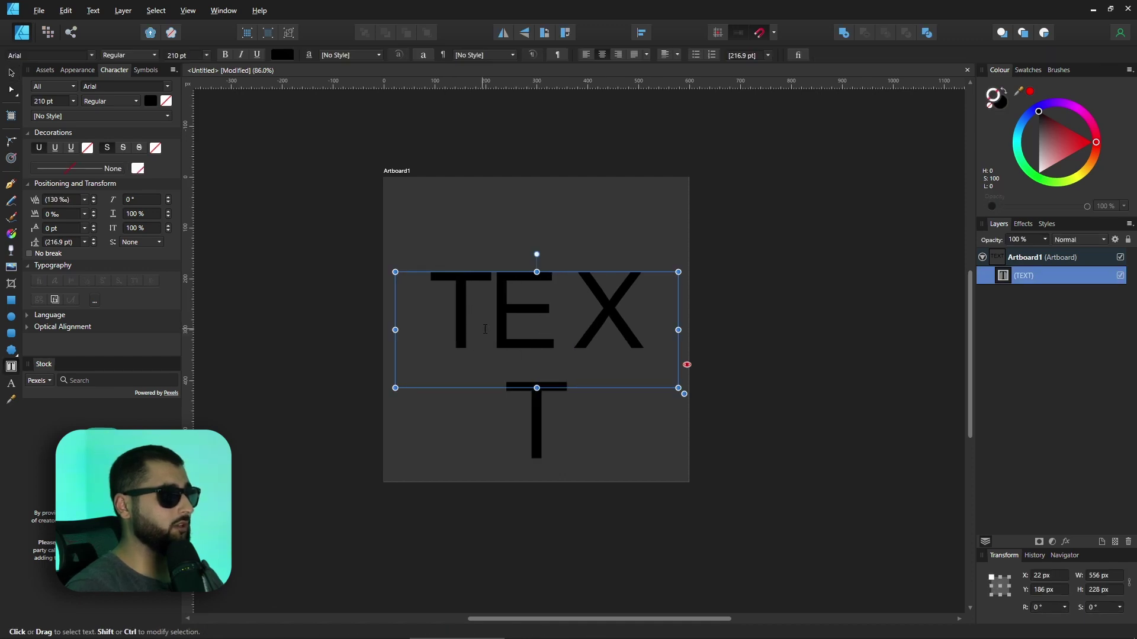
{"action": "key", "text": "alt+Left"}
{"action": "key", "text": "alt+Left"}
{"action": "key", "text": "alt+Left"}
{"action": "key", "text": "alt+Left"}
{"action": "key", "text": "alt+Left"}
{"action": "key", "text": "alt+Left"}
{"action": "key", "text": "alt+Left"}
{"action": "key", "text": "alt+Left"}
{"action": "key", "text": "alt+Left"}
{"action": "key", "text": "alt+Left"}
{"action": "key", "text": "alt+Left"}
{"action": "key", "text": "alt+Left"}
{"action": "key", "text": "alt+Left"}
{"action": "key", "text": "alt+Left"}
{"action": "key", "text": "alt+Left"}
{"action": "key", "text": "alt+Left"}
{"action": "key", "text": "alt+Left"}
{"action": "key", "text": "alt+Left"}
{"action": "key", "text": "alt+Left"}
{"action": "key", "text": "alt+Left"}
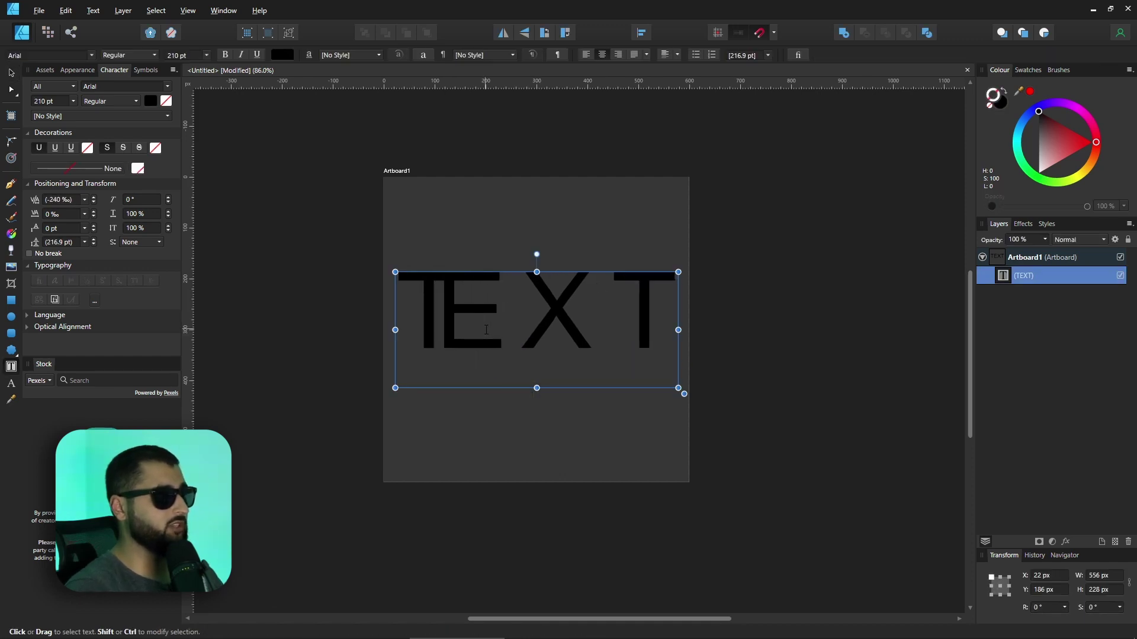
{"action": "key", "text": "alt+Left"}
{"action": "key", "text": "alt+Left"}
{"action": "key", "text": "alt+Left"}
{"action": "key", "text": "alt+Left"}
{"action": "key", "text": "alt+Left"}
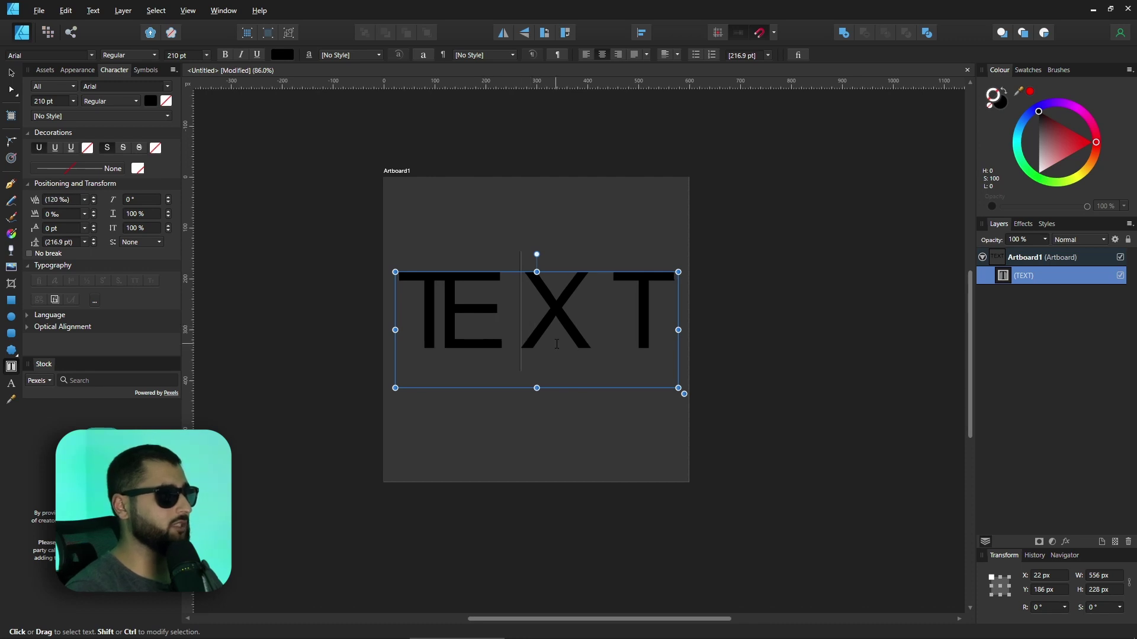
{"action": "left_click", "coordinate": [727, 396]}
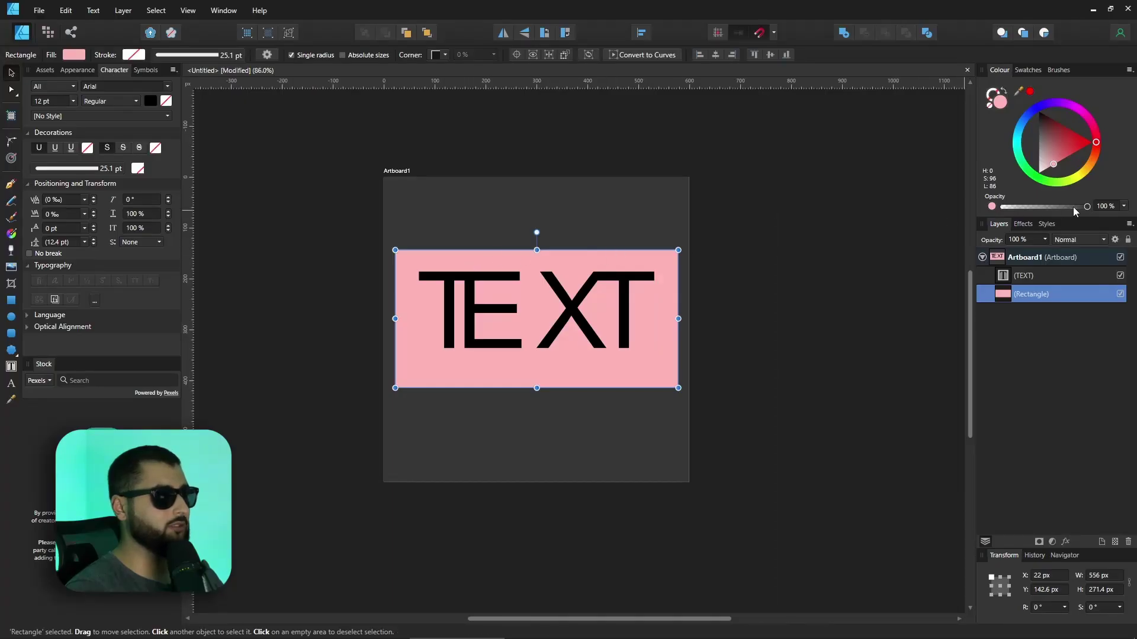
Switch the rectangle's fill slider from opacity to Noise and add a faint grain.
{"action": "mouse_move", "coordinate": [1073, 208]}
{"action": "left_mouse_down"}
{"action": "mouse_move", "coordinate": [993, 206]}
{"action": "mouse_move", "coordinate": [1094, 206]}
{"action": "left_mouse_up"}
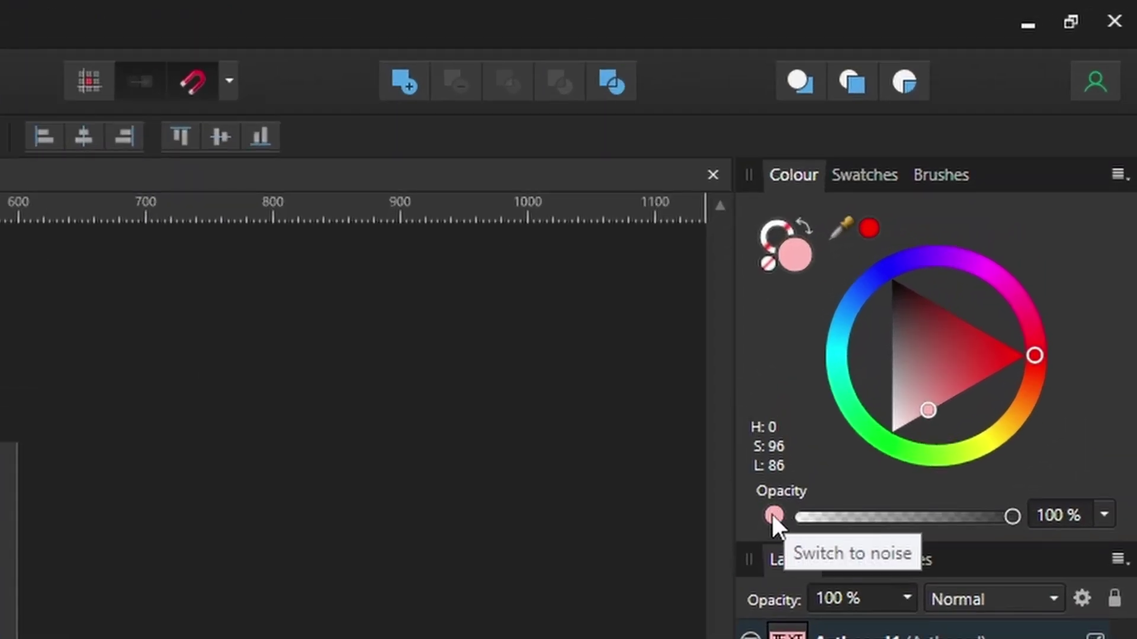
{"action": "left_click", "coordinate": [773, 514]}
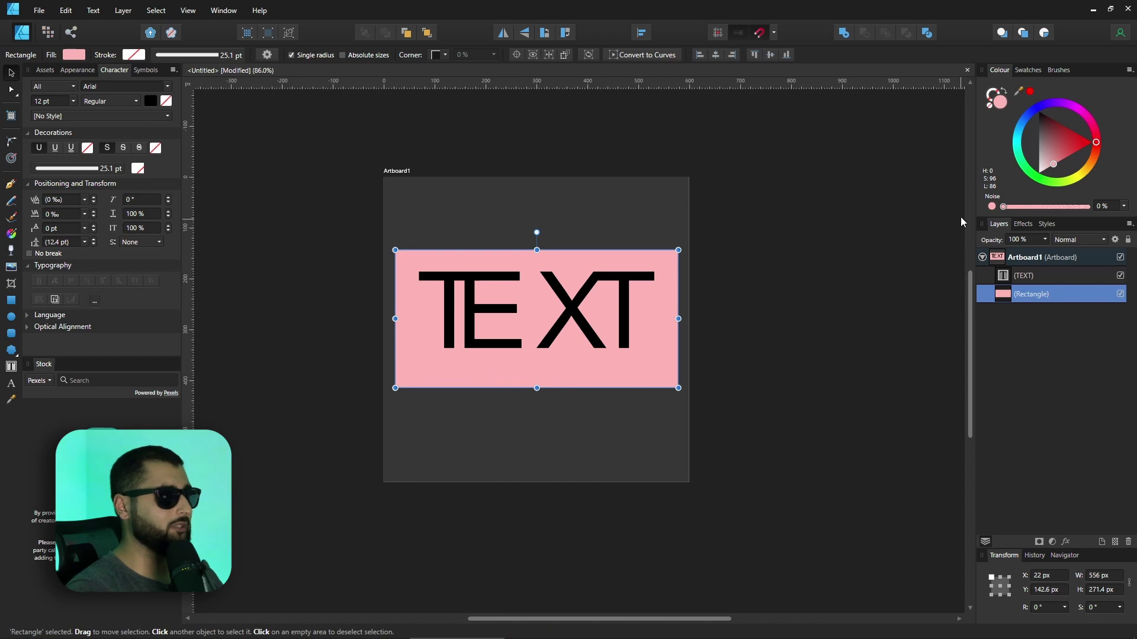
{"action": "mouse_move", "coordinate": [1003, 209]}
{"action": "left_mouse_down"}
{"action": "mouse_move", "coordinate": [1054, 212]}
{"action": "mouse_move", "coordinate": [976, 207]}
{"action": "mouse_move", "coordinate": [1018, 209]}
{"action": "left_mouse_up"}
{"action": "scroll", "coordinate": [552, 299], "scroll_direction": "up", "scroll_amount": 5}
{"action": "scroll", "coordinate": [552, 299], "scroll_direction": "down", "scroll_amount": 1}
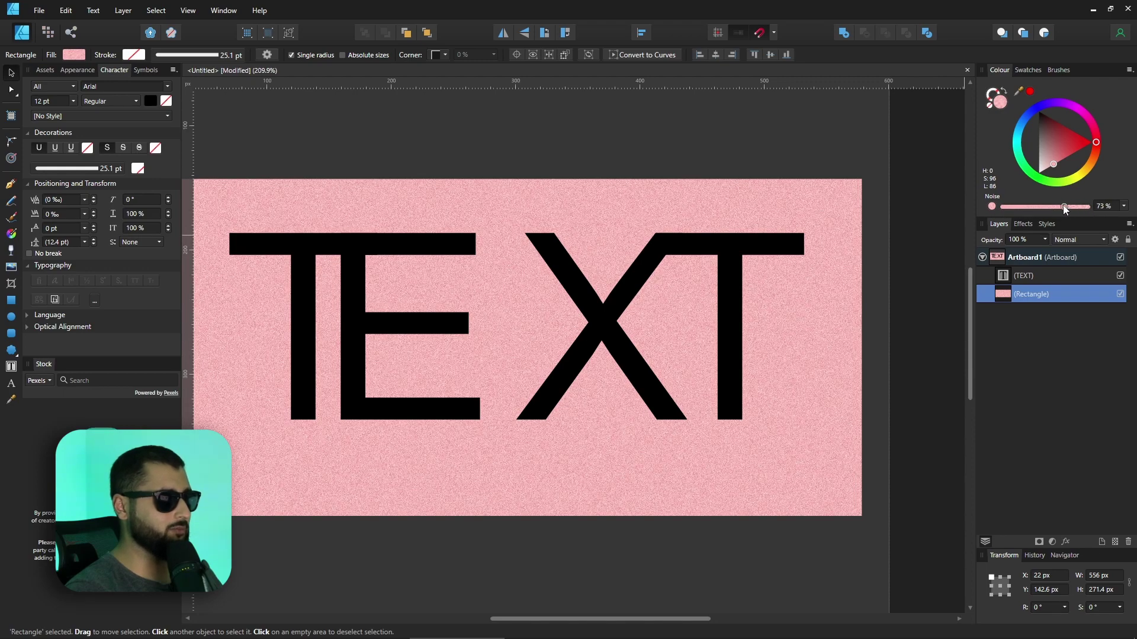
{"action": "mouse_move", "coordinate": [1064, 206]}
{"action": "left_mouse_down"}
{"action": "mouse_move", "coordinate": [1013, 208]}
{"action": "mouse_move", "coordinate": [1081, 205]}
{"action": "mouse_move", "coordinate": [1009, 207]}
{"action": "mouse_move", "coordinate": [1063, 208]}
{"action": "mouse_move", "coordinate": [1049, 206]}
{"action": "left_mouse_up"}
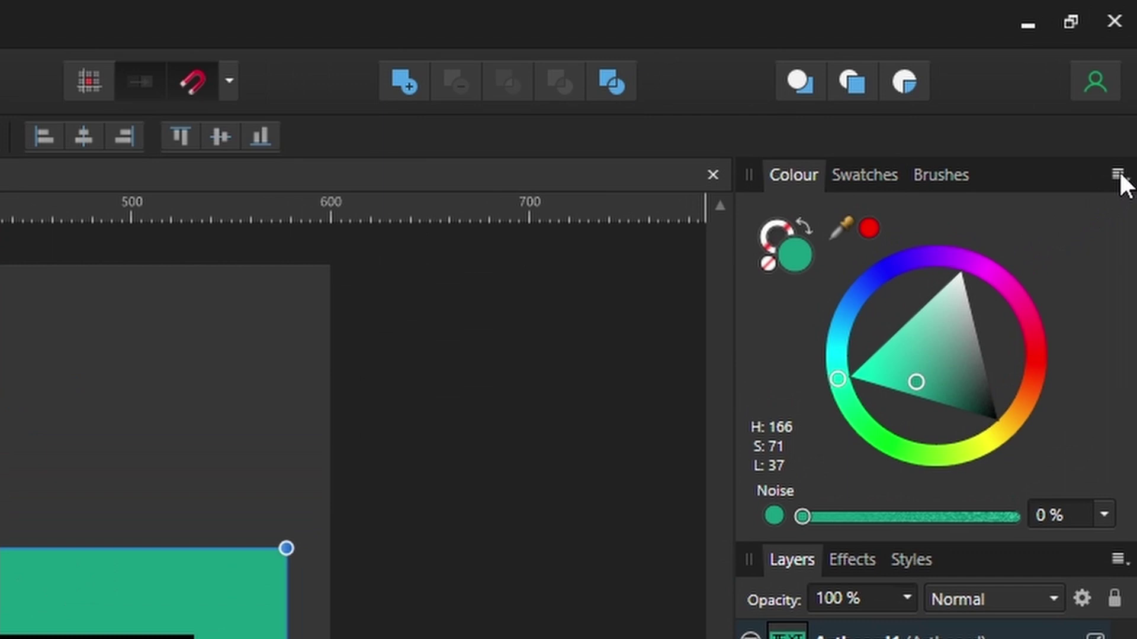
Add the green's complementary chord (crimson and green) to swatches and float the Swatches panel.
{"action": "left_click", "coordinate": [1119, 175]}
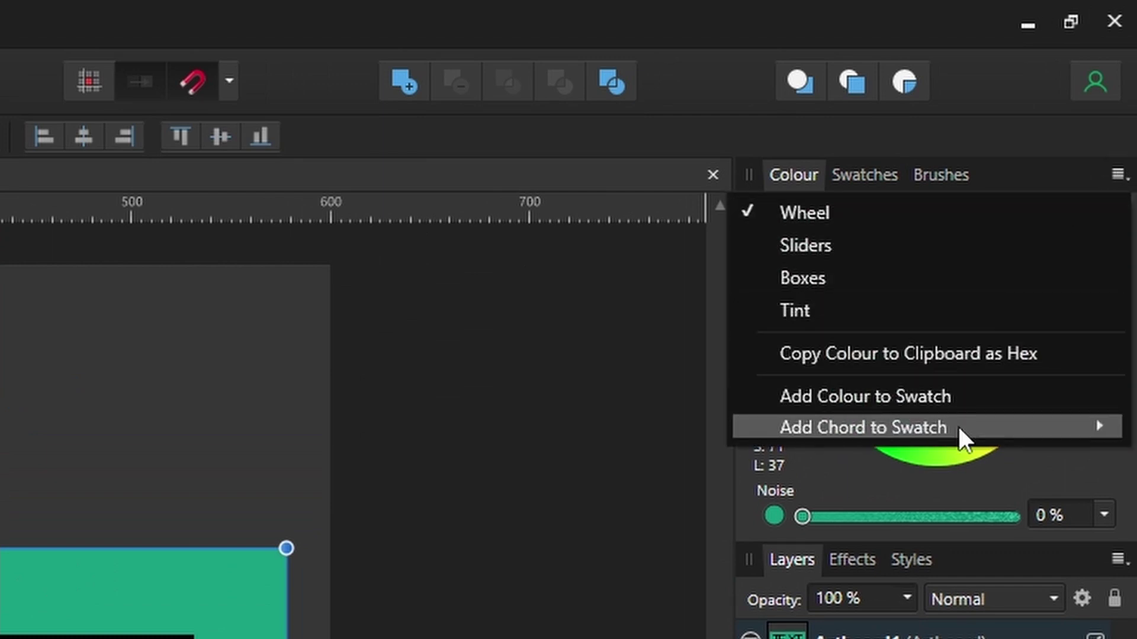
{"action": "mouse_move", "coordinate": [958, 428]}
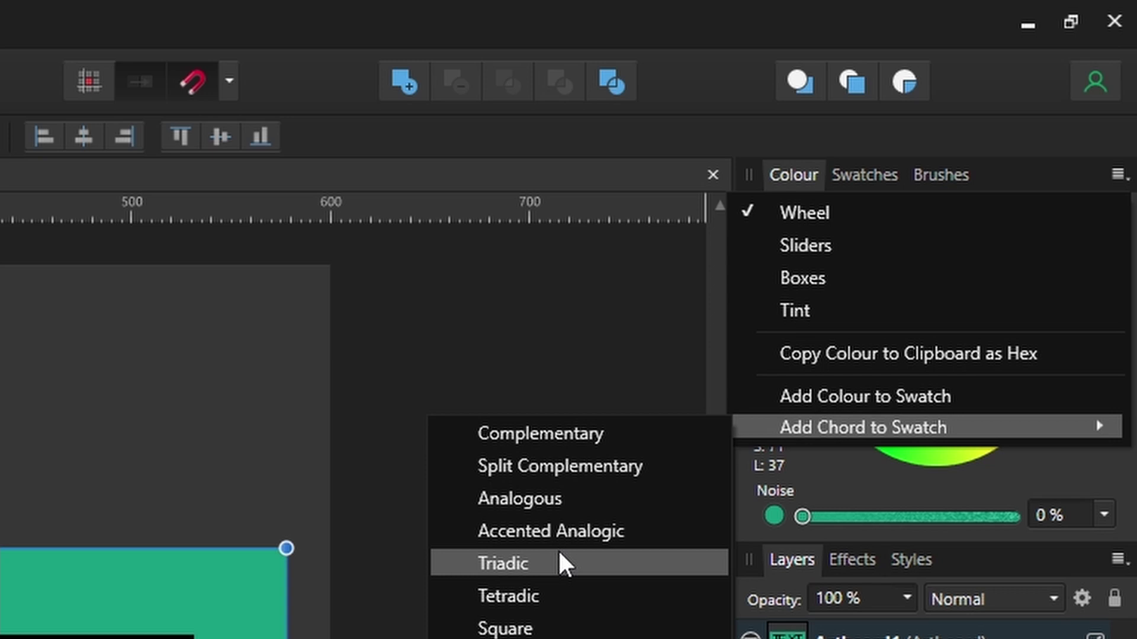
{"action": "left_click", "coordinate": [563, 439]}
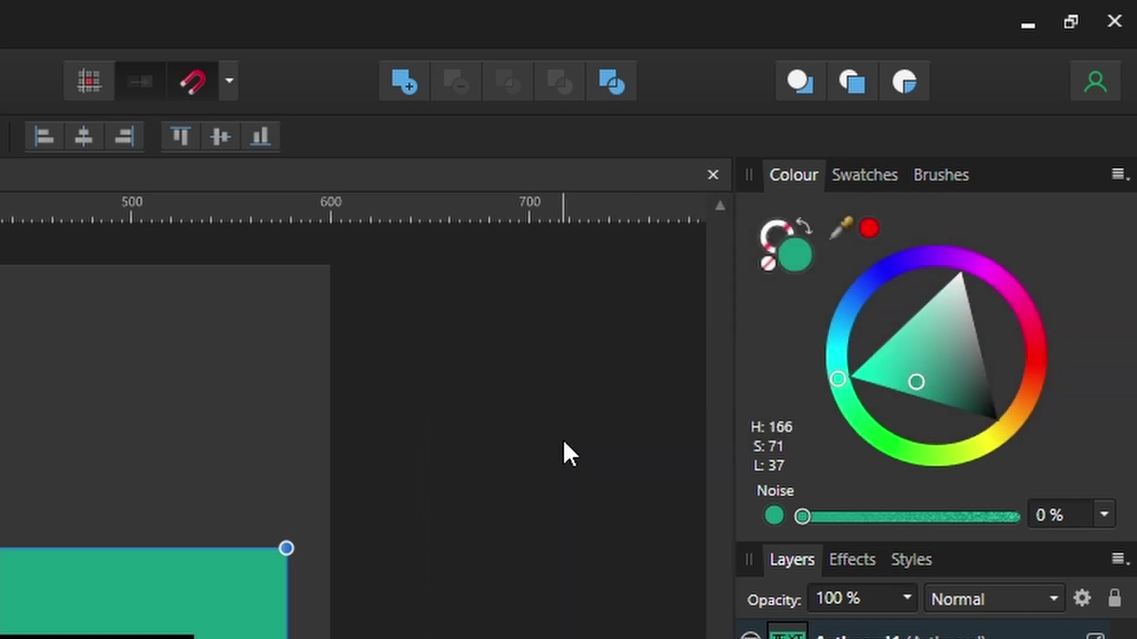
{"action": "left_click", "coordinate": [882, 188]}
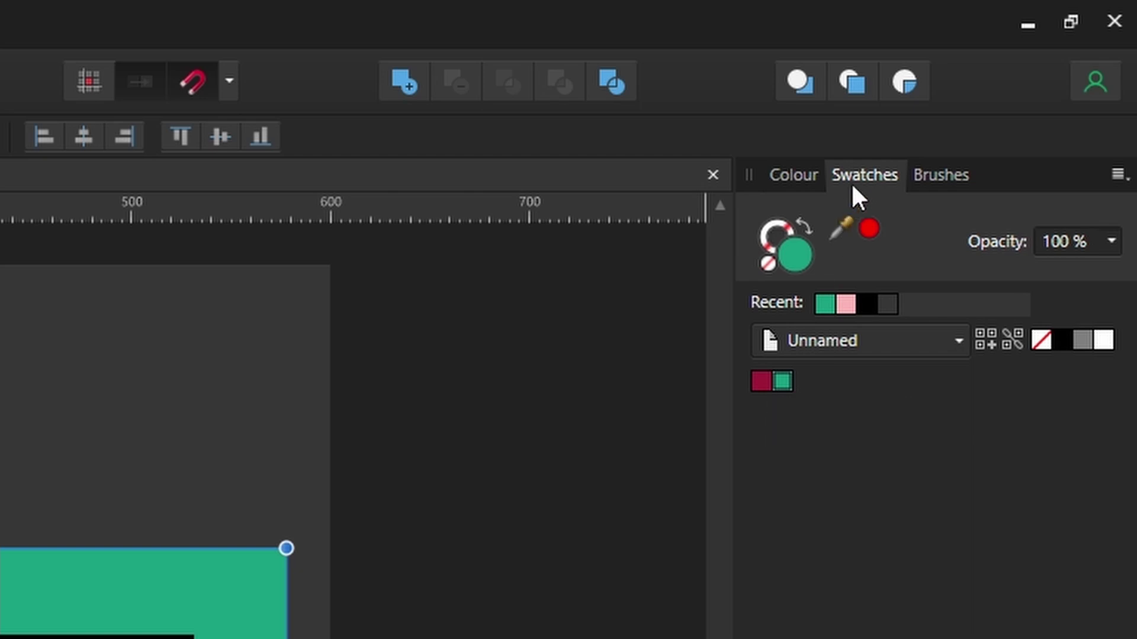
{"action": "mouse_move", "coordinate": [851, 179]}
{"action": "left_mouse_down"}
{"action": "mouse_move", "coordinate": [553, 232]}
{"action": "mouse_move", "coordinate": [329, 206]}
{"action": "mouse_move", "coordinate": [358, 206]}
{"action": "left_mouse_up"}
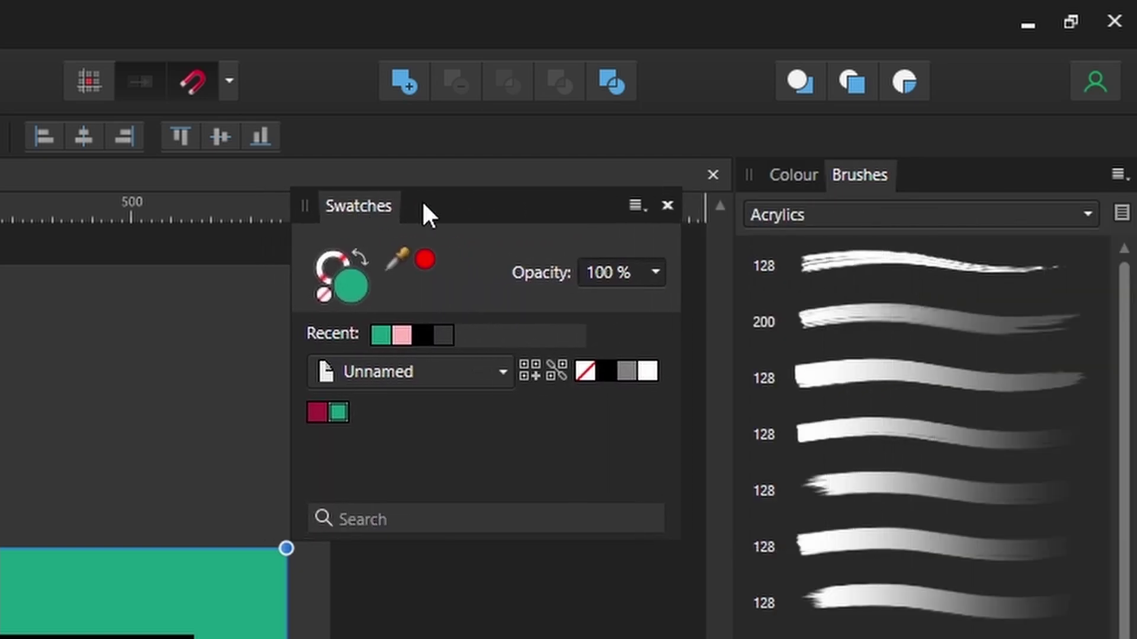
Try the crimson and green chord swatches on the rectangle, ending on crimson.
{"action": "left_click", "coordinate": [787, 173]}
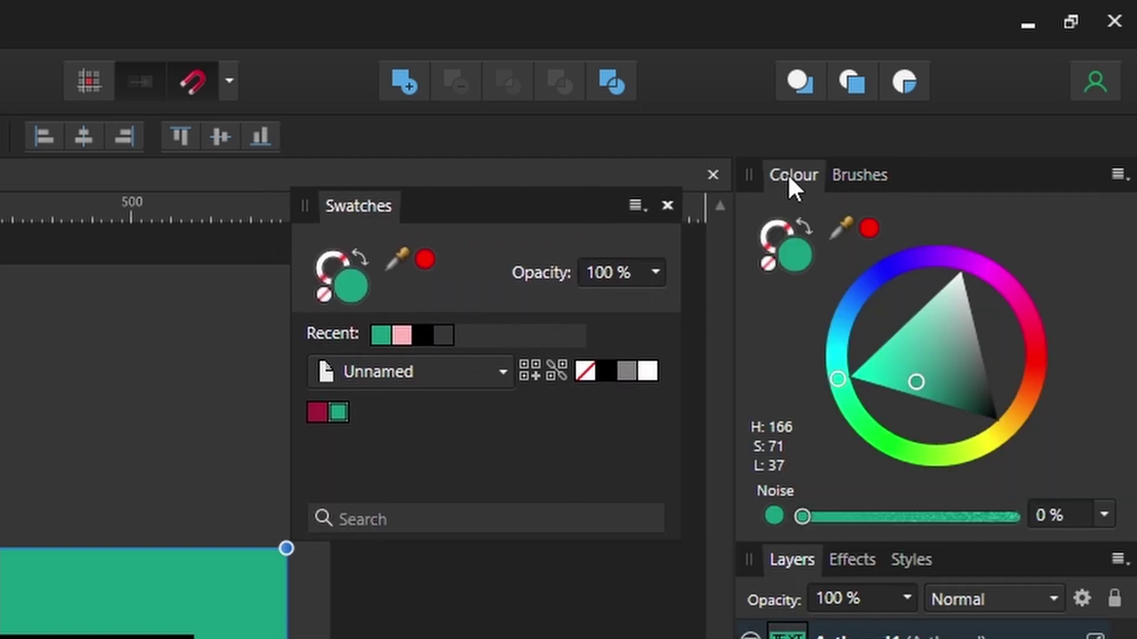
{"action": "left_click", "coordinate": [315, 413]}
{"action": "left_click", "coordinate": [341, 412]}
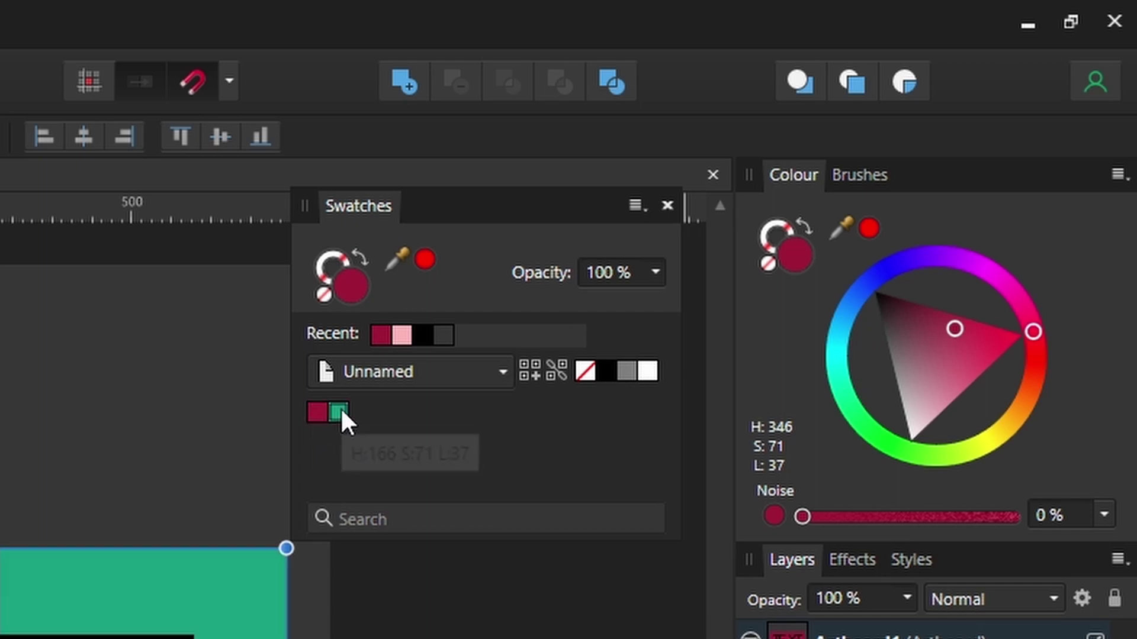
{"action": "left_click", "coordinate": [314, 413]}
{"action": "left_click", "coordinate": [337, 412]}
{"action": "left_click", "coordinate": [318, 413]}
{"action": "left_click", "coordinate": [340, 413]}
{"action": "left_click", "coordinate": [322, 414]}
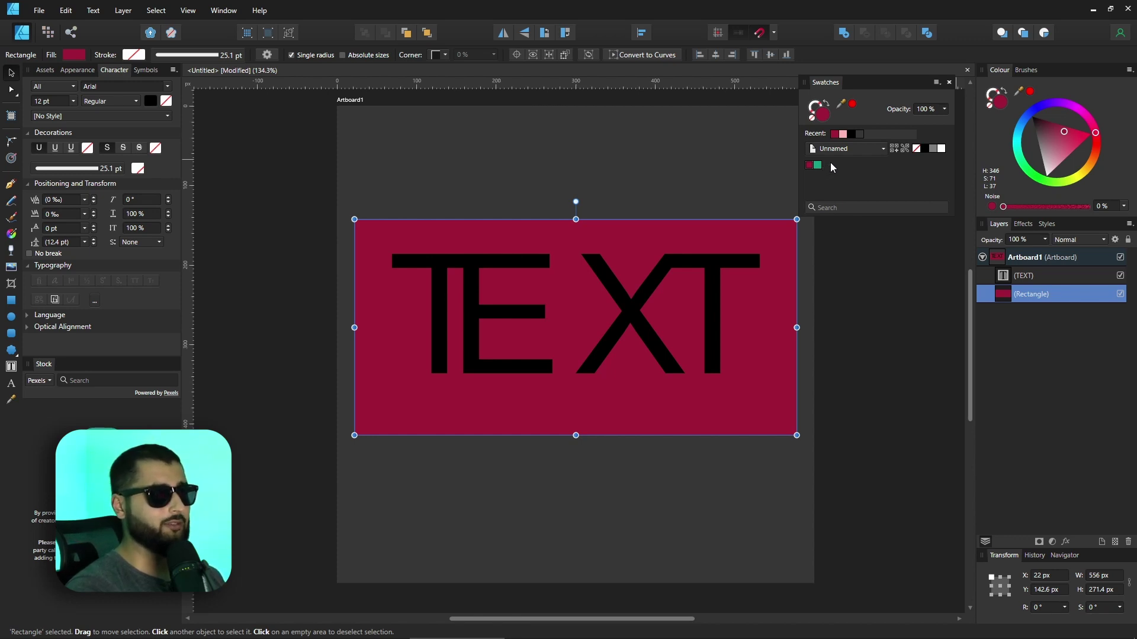
Add a Triadic chord to the swatches and try its green and blue on the rectangle.
{"action": "left_click", "coordinate": [1128, 71]}
{"action": "mouse_move", "coordinate": [1053, 171]}
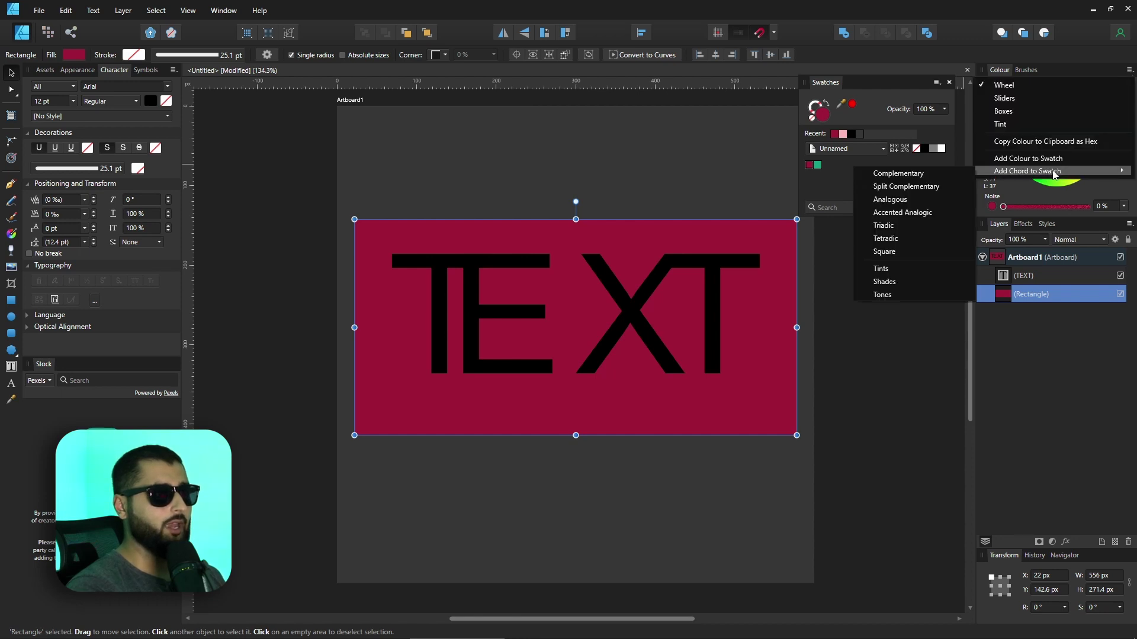
{"action": "left_click", "coordinate": [939, 225]}
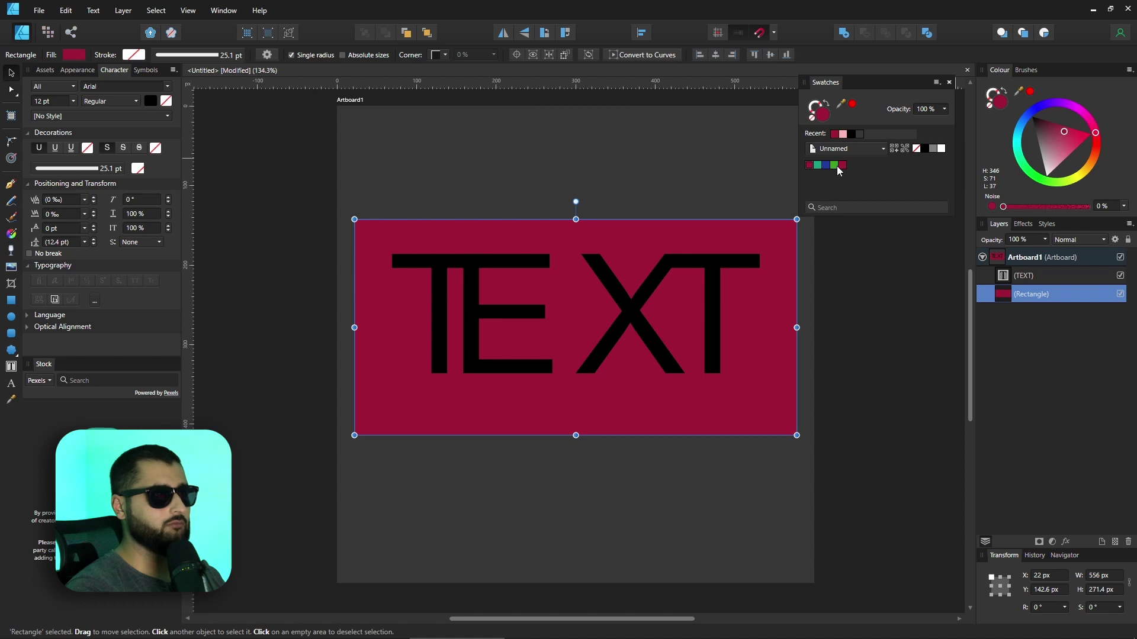
{"action": "left_click", "coordinate": [836, 166]}
{"action": "left_click", "coordinate": [826, 166]}
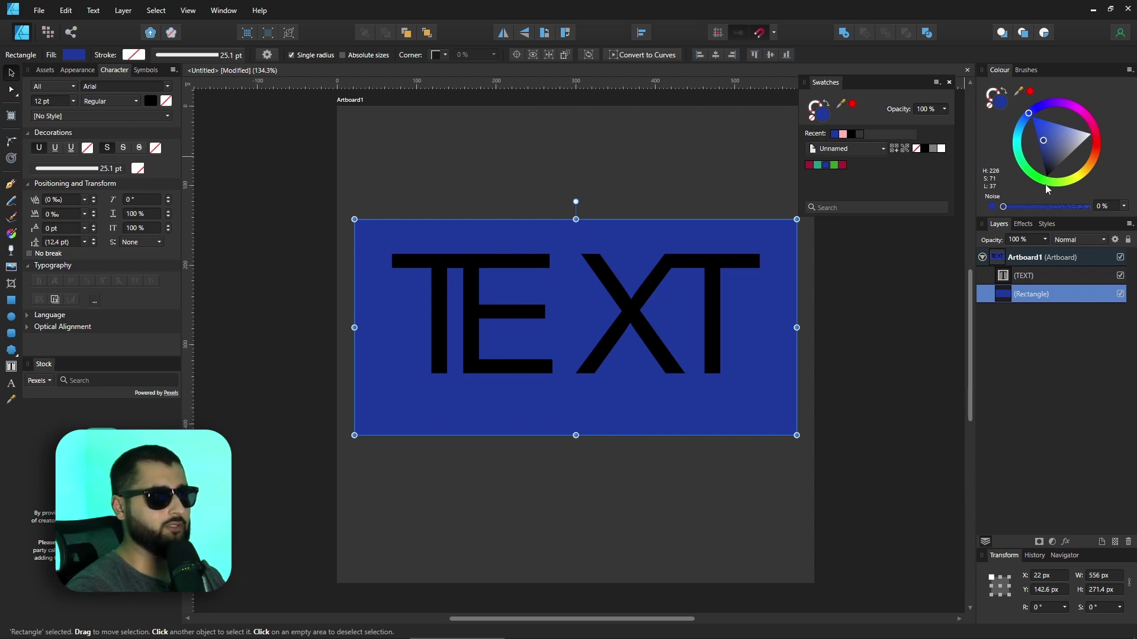
Cycle the rectangle fill through green, crimson and blue swatches, ending on blue (H 226, S 71, L 37).
{"action": "left_click", "coordinate": [834, 166]}
{"action": "left_click", "coordinate": [842, 166]}
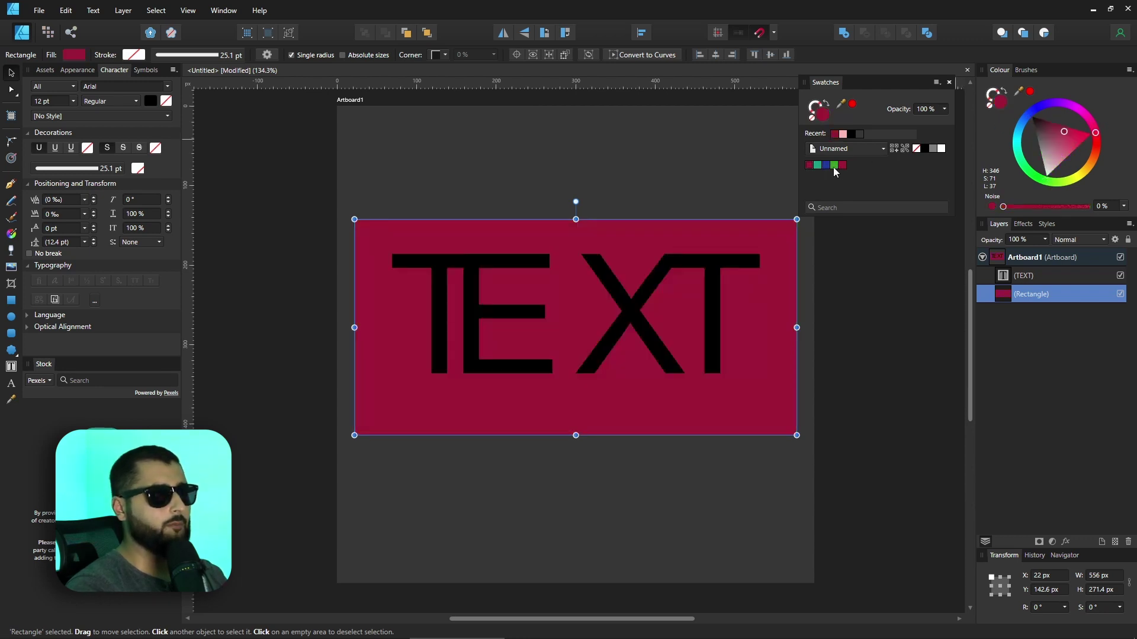
{"action": "left_click", "coordinate": [833, 166]}
{"action": "left_click", "coordinate": [842, 166]}
{"action": "left_click", "coordinate": [834, 166]}
{"action": "left_click", "coordinate": [841, 166]}
{"action": "left_click", "coordinate": [835, 166]}
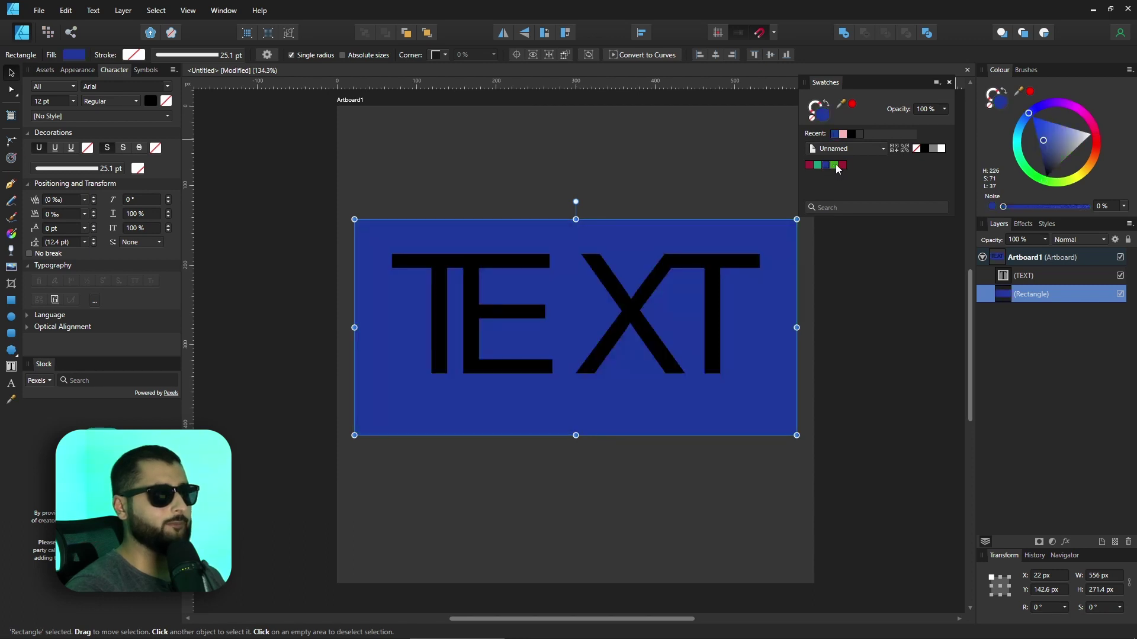
{"action": "left_click", "coordinate": [841, 166]}
{"action": "left_click", "coordinate": [835, 165]}
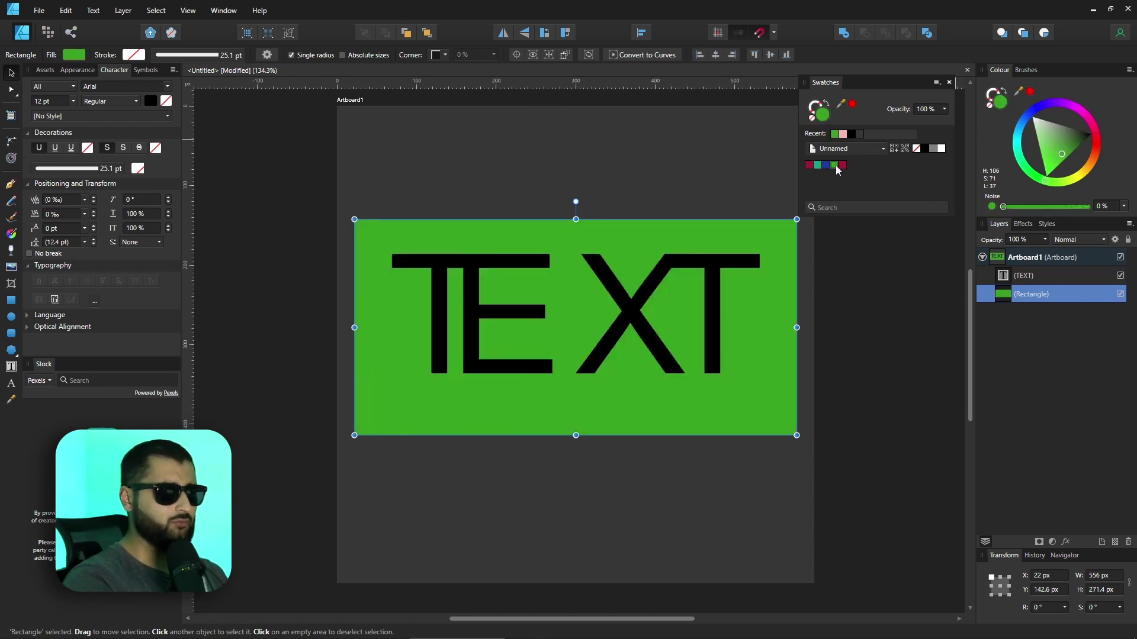
{"action": "left_click", "coordinate": [827, 165]}
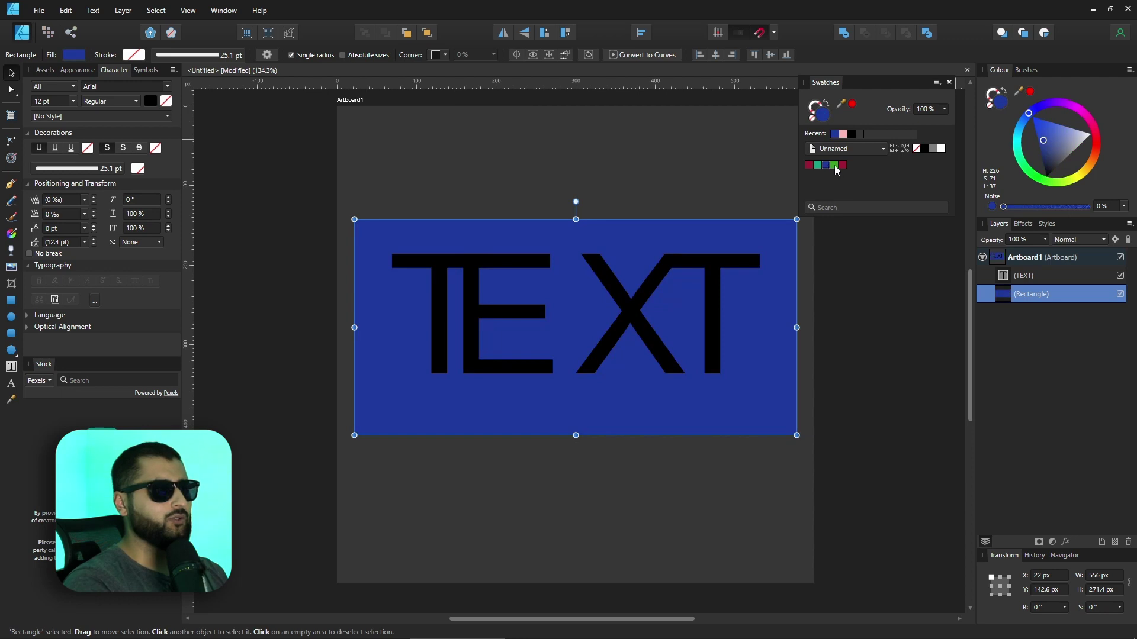
{"action": "left_click", "coordinate": [834, 165]}
{"action": "left_click", "coordinate": [844, 166]}
{"action": "left_click", "coordinate": [834, 167]}
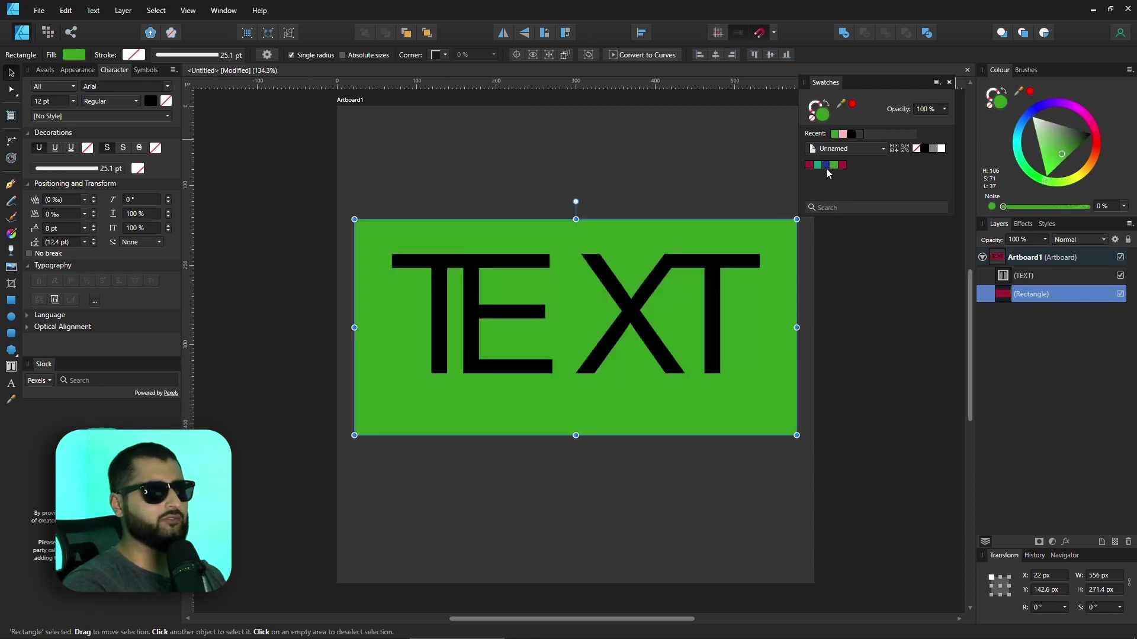
{"action": "left_click", "coordinate": [826, 168]}
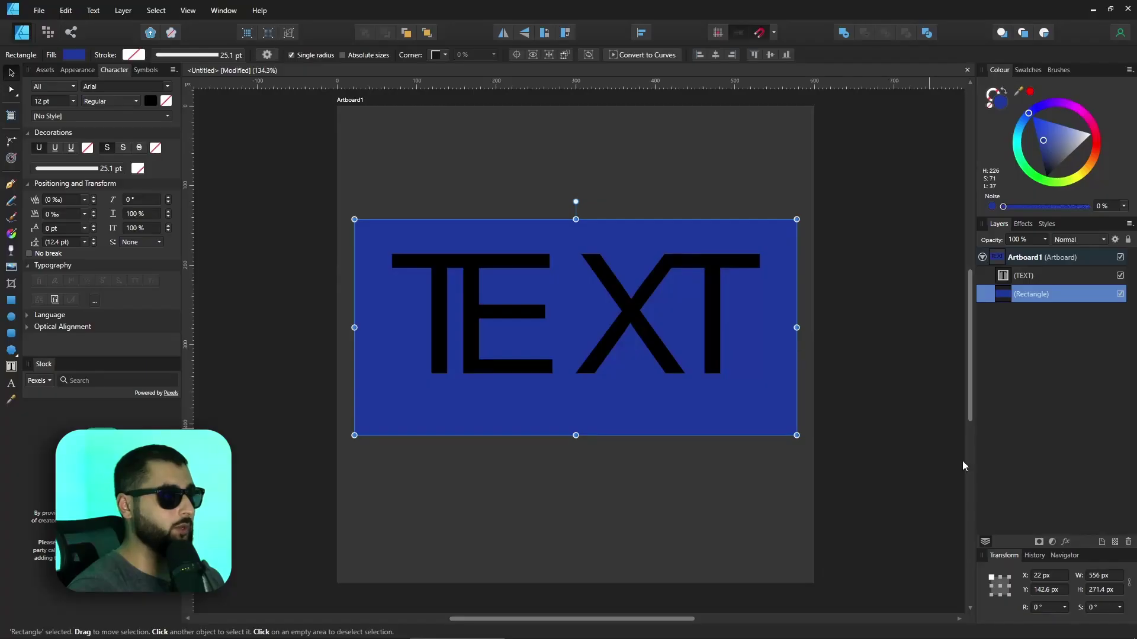
Show the History panel and scroll through the long list of Set fill entries.
{"action": "left_click", "coordinate": [1035, 557]}
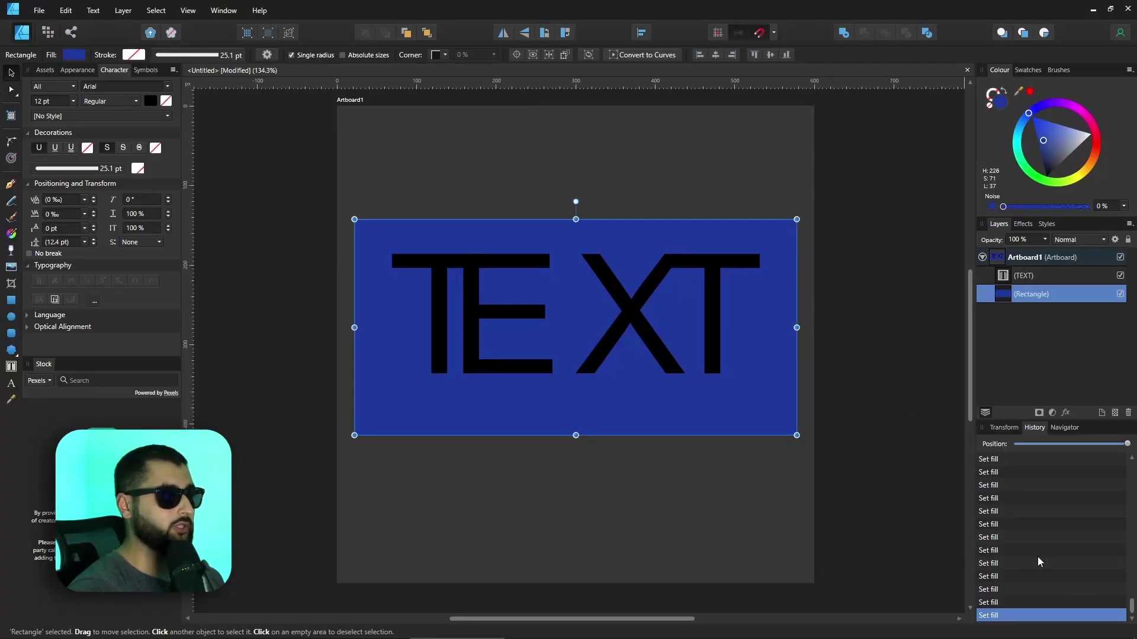
{"action": "scroll", "coordinate": [1038, 550], "scroll_direction": "up", "scroll_amount": 5}
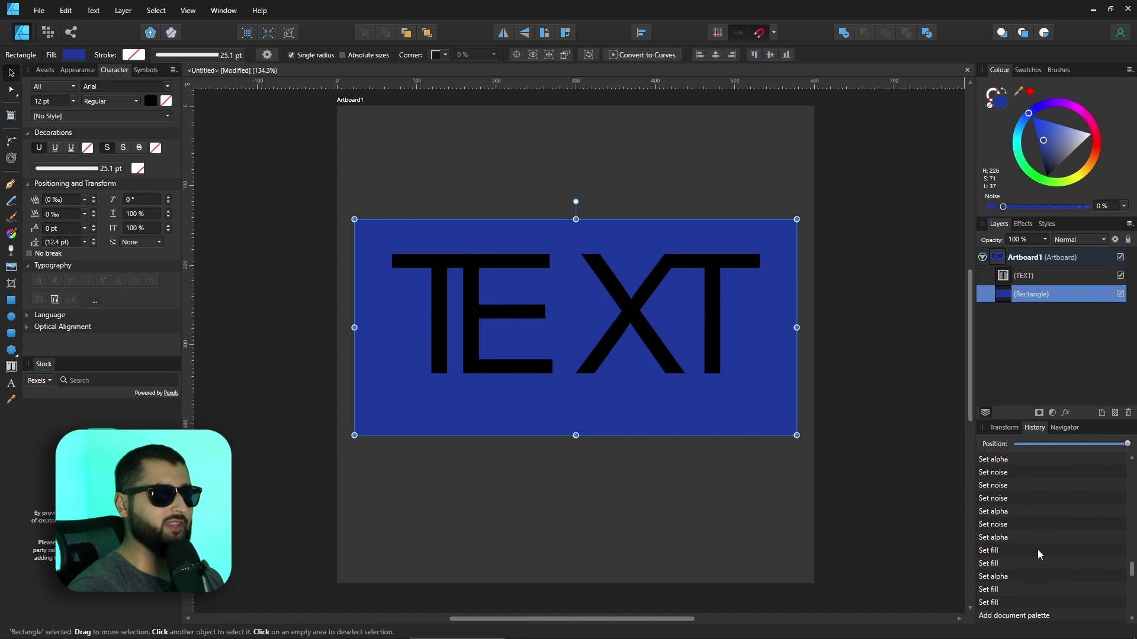
{"action": "scroll", "coordinate": [1037, 545], "scroll_direction": "down", "scroll_amount": 5}
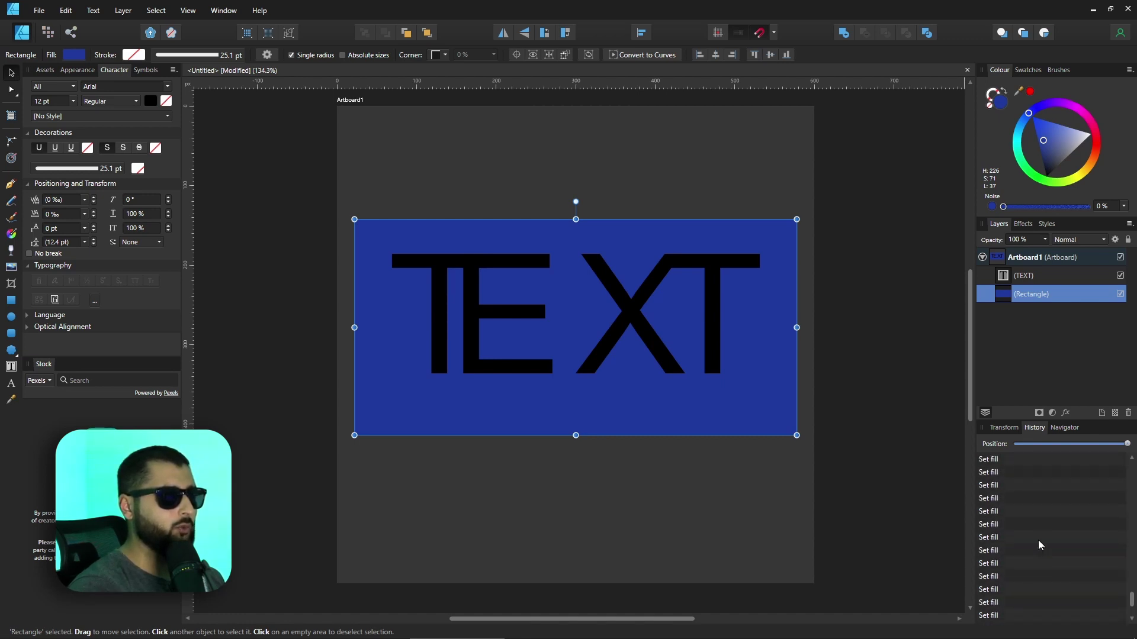
{"action": "scroll", "coordinate": [1037, 543], "scroll_direction": "down", "scroll_amount": 1}
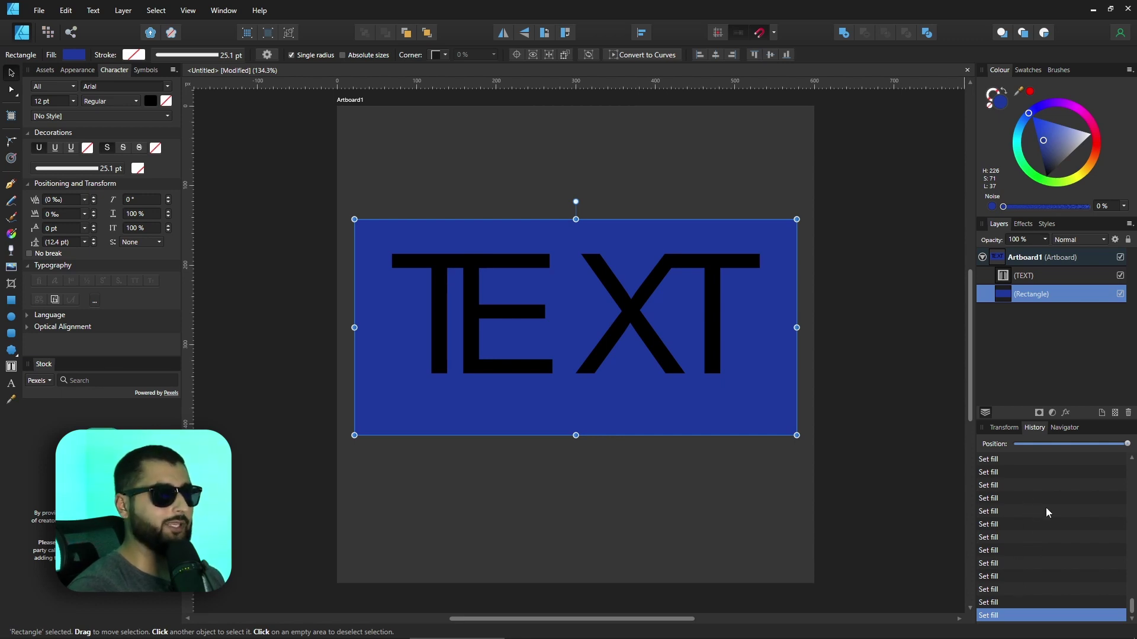
{"action": "mouse_move", "coordinate": [1132, 610]}
{"action": "left_mouse_down"}
{"action": "mouse_move", "coordinate": [1131, 471]}
{"action": "mouse_move", "coordinate": [1131, 611]}
{"action": "left_mouse_up"}
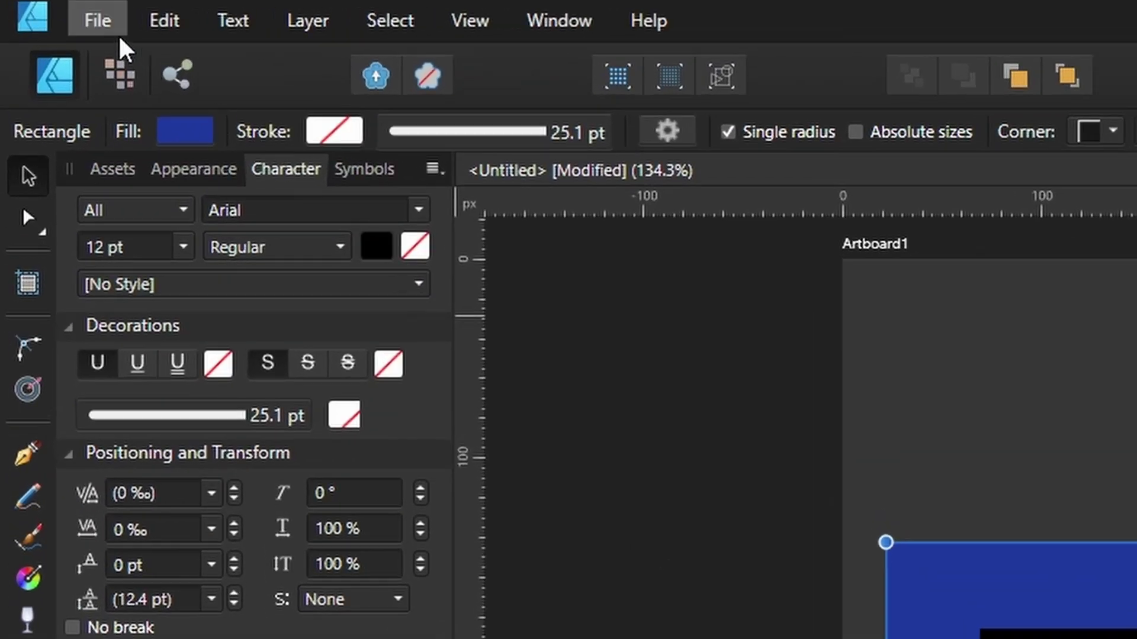
{"action": "left_click", "coordinate": [119, 34]}
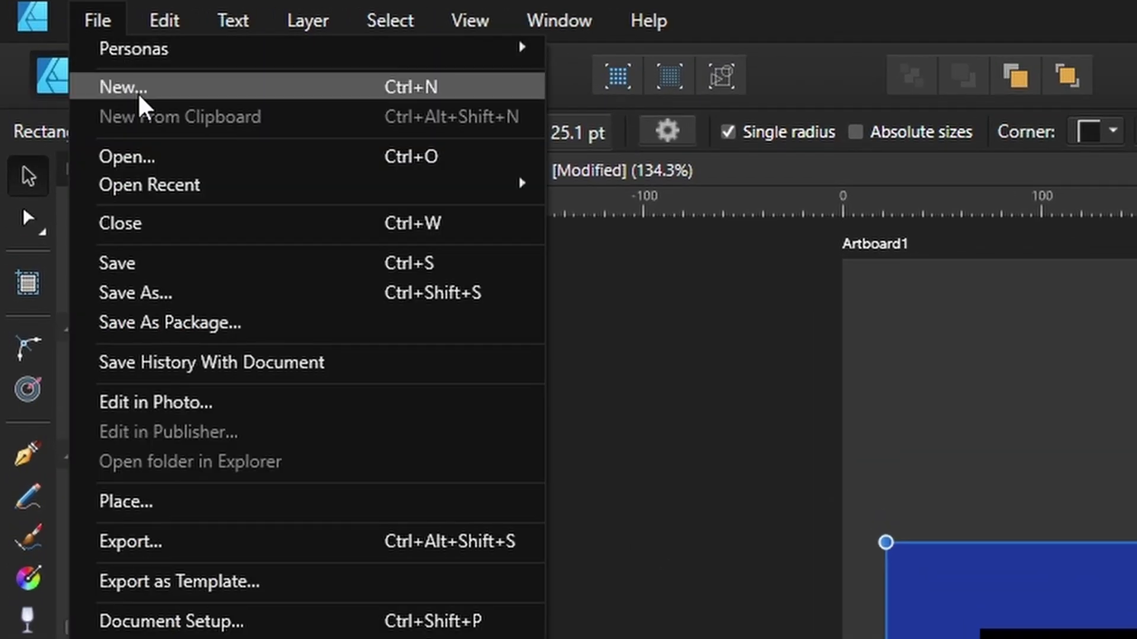
Enable Save History With Document, then scrub the history back through earlier fills.
{"action": "left_click", "coordinate": [208, 371]}
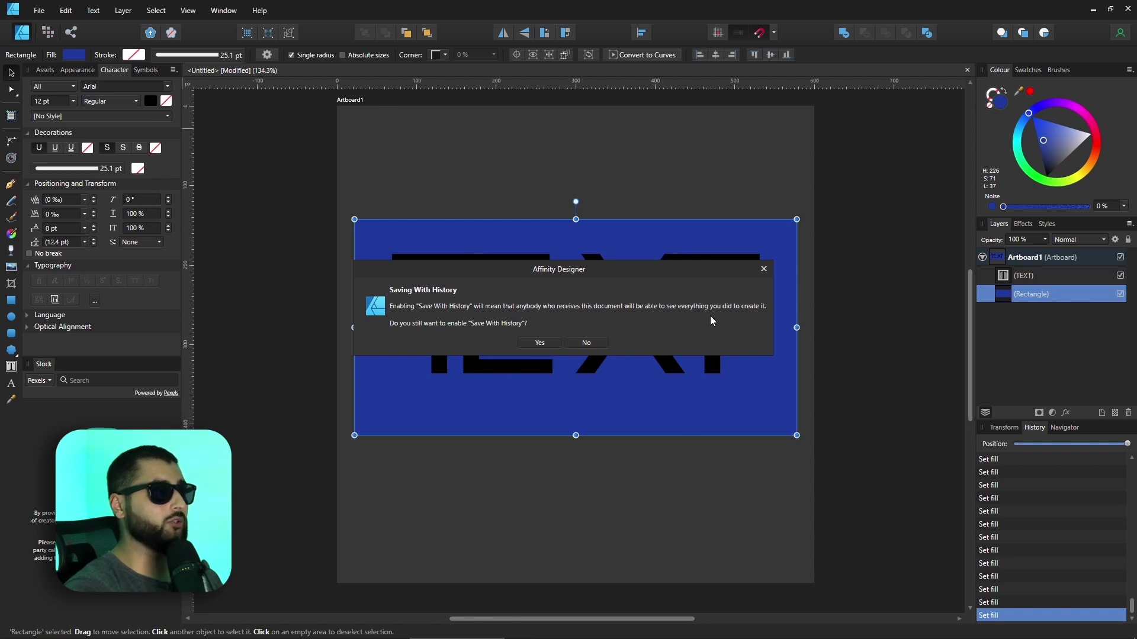
{"action": "left_click", "coordinate": [542, 343]}
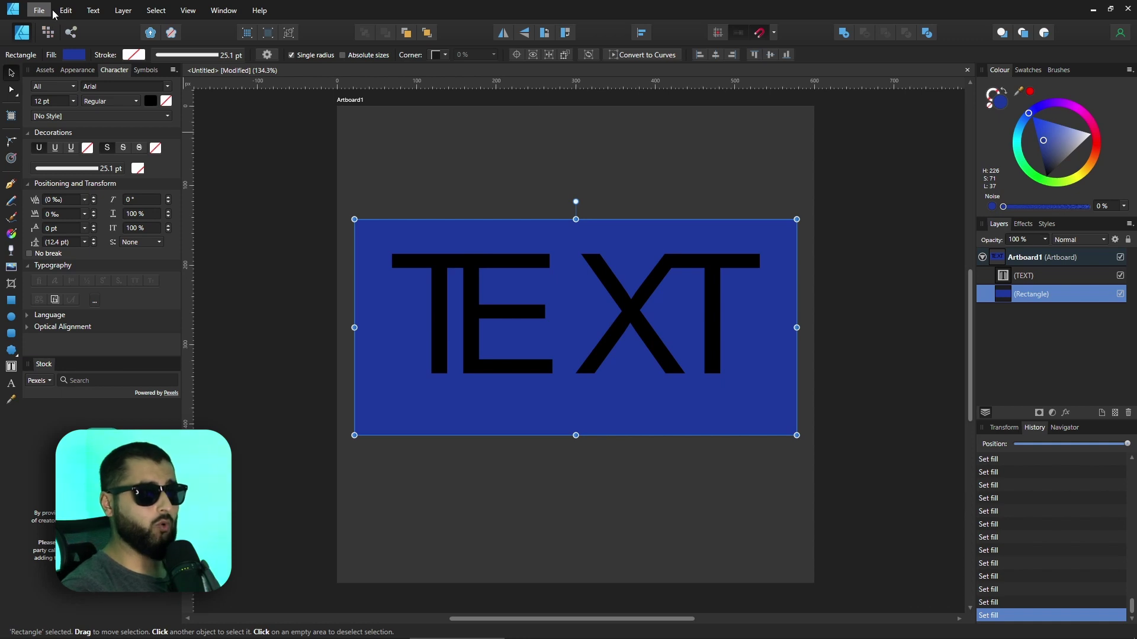
{"action": "left_click", "coordinate": [1002, 602]}
{"action": "left_click_drag", "start_coordinate": [1002, 603], "coordinate": [1000, 463]}
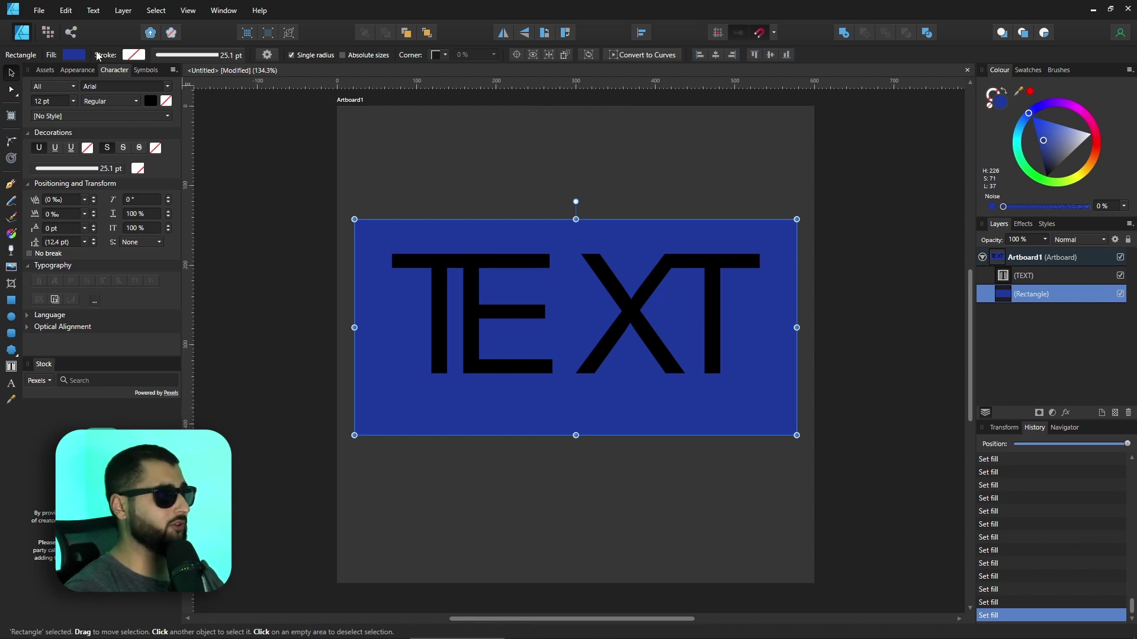
{"action": "left_click", "coordinate": [38, 10]}
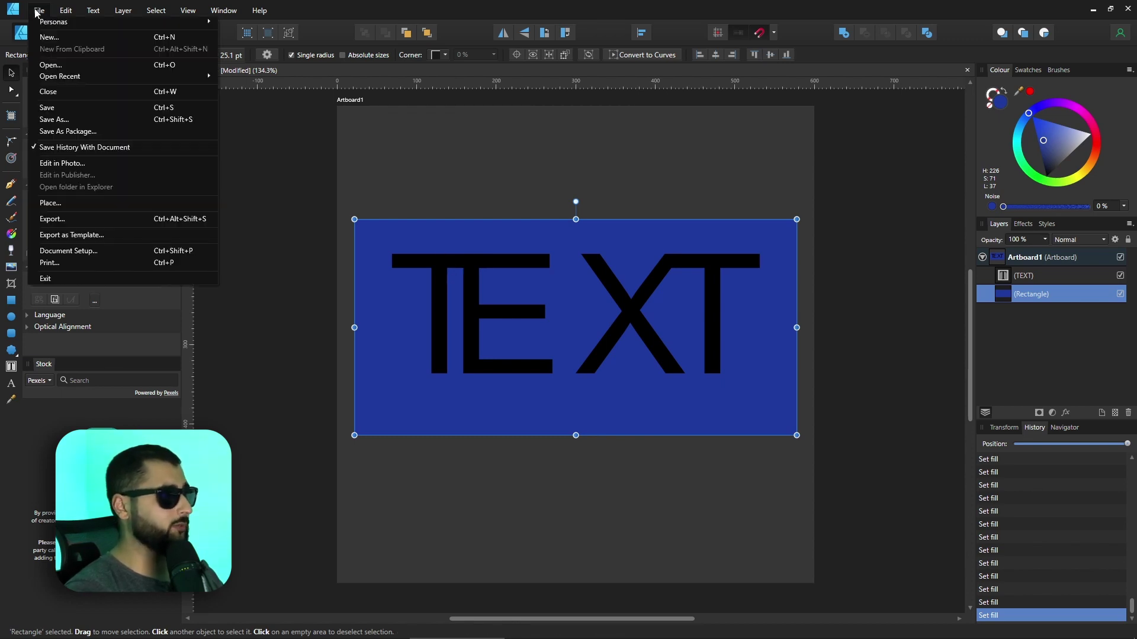
Save the document as untitled.afdesign and close it.
{"action": "left_click", "coordinate": [66, 122]}
{"action": "left_click", "coordinate": [467, 300]}
{"action": "key", "text": "ctrl+w"}
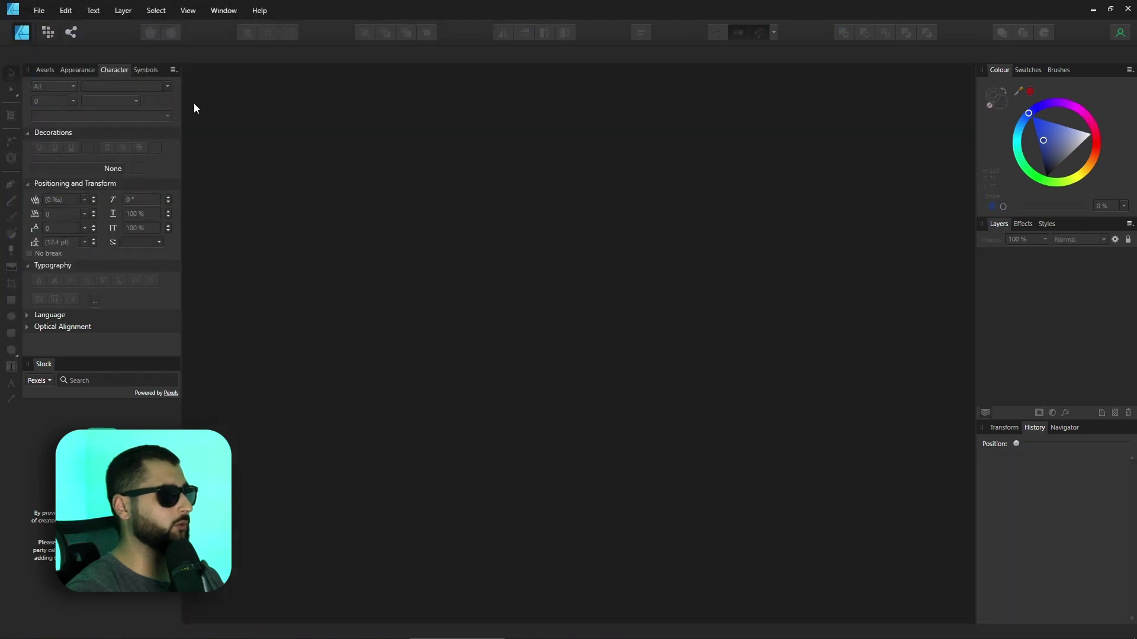
Reopen untitled.afdesign from the Desktop and confirm its earlier history is still listed.
{"action": "left_click", "coordinate": [39, 10]}
{"action": "left_click", "coordinate": [58, 65]}
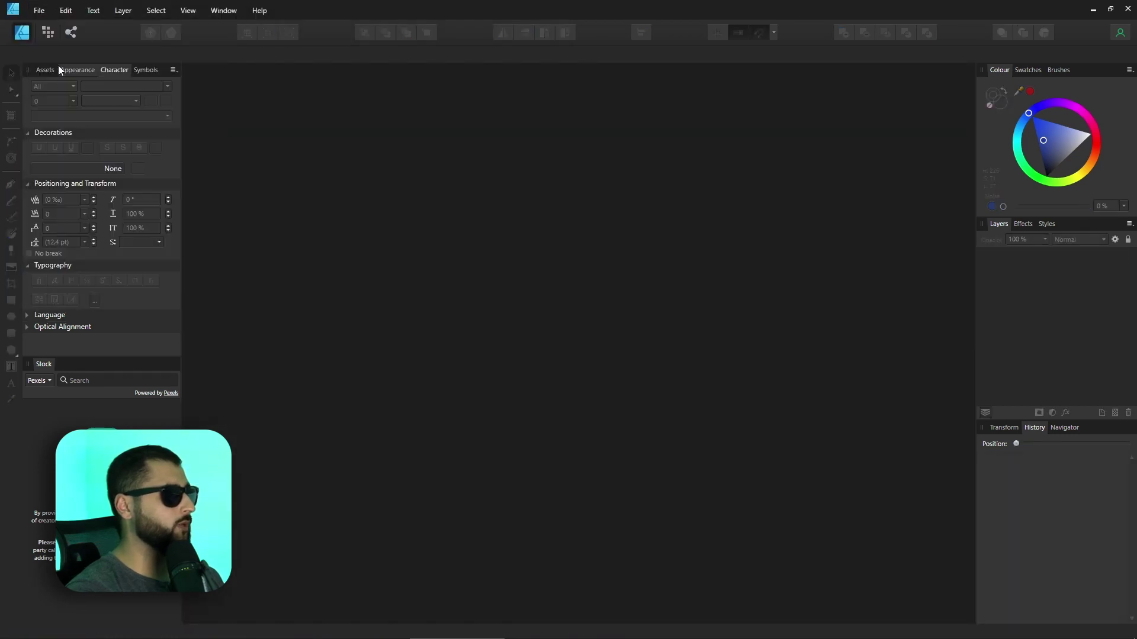
{"action": "left_click", "coordinate": [148, 104]}
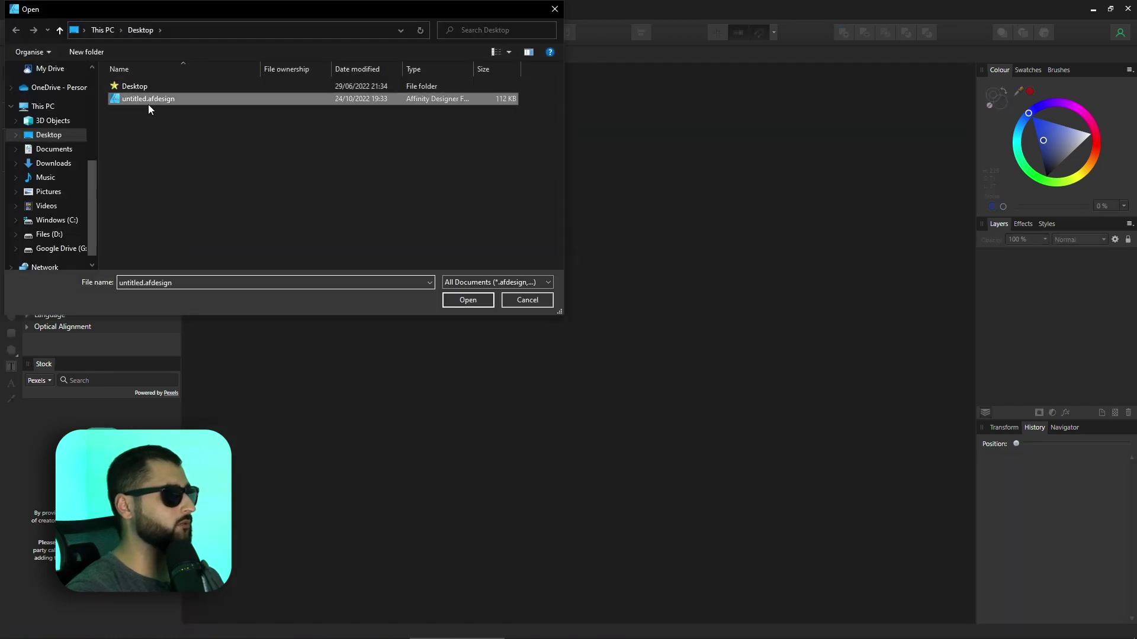
{"action": "left_click", "coordinate": [468, 300]}
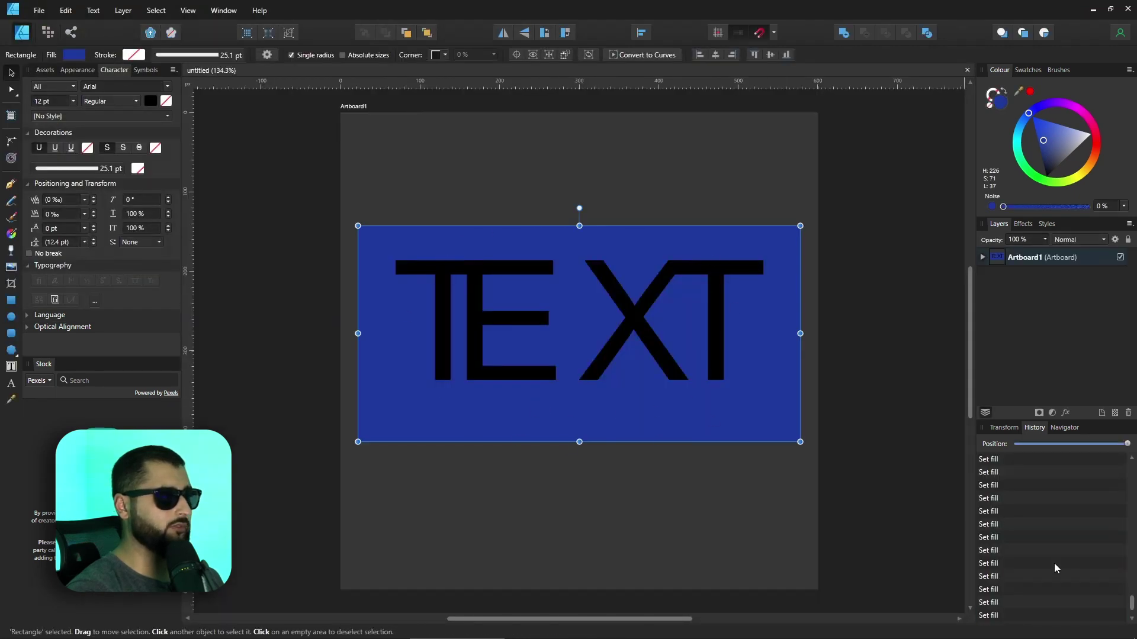
{"action": "scroll", "coordinate": [1054, 563], "scroll_direction": "up", "scroll_amount": 10}
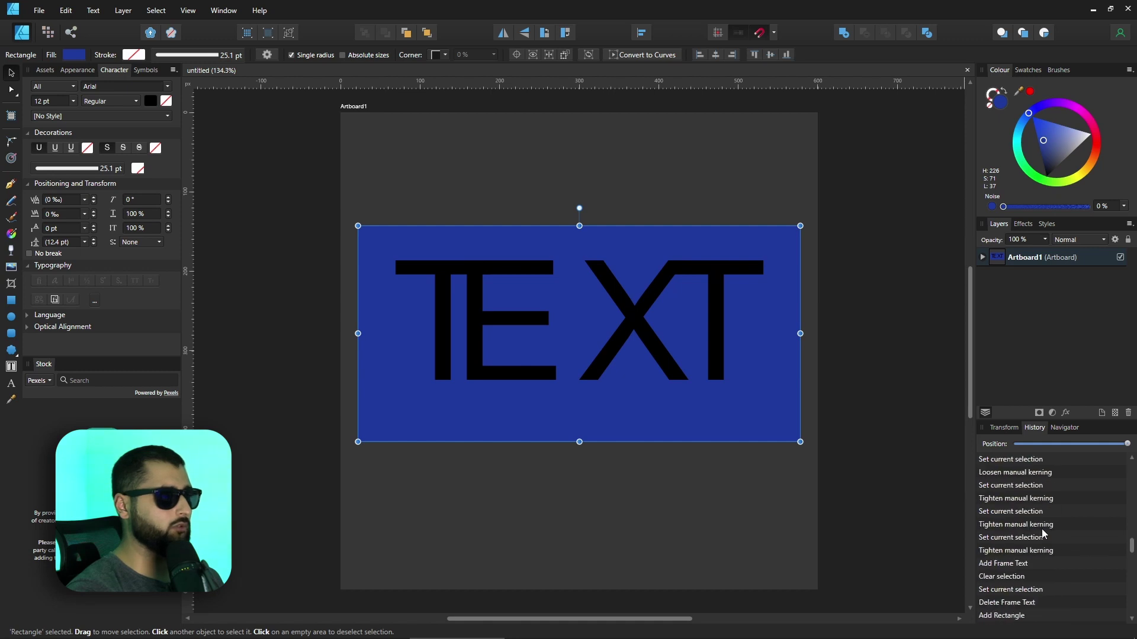
{"action": "scroll", "coordinate": [1042, 528], "scroll_direction": "up", "scroll_amount": 5}
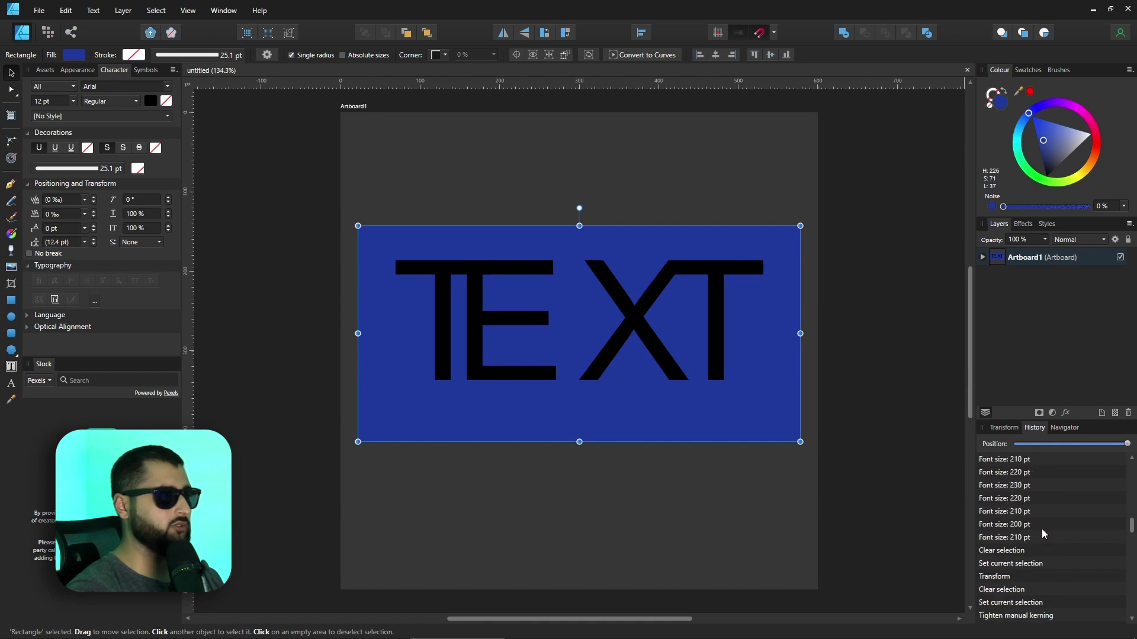
{"action": "left_click", "coordinate": [41, 12]}
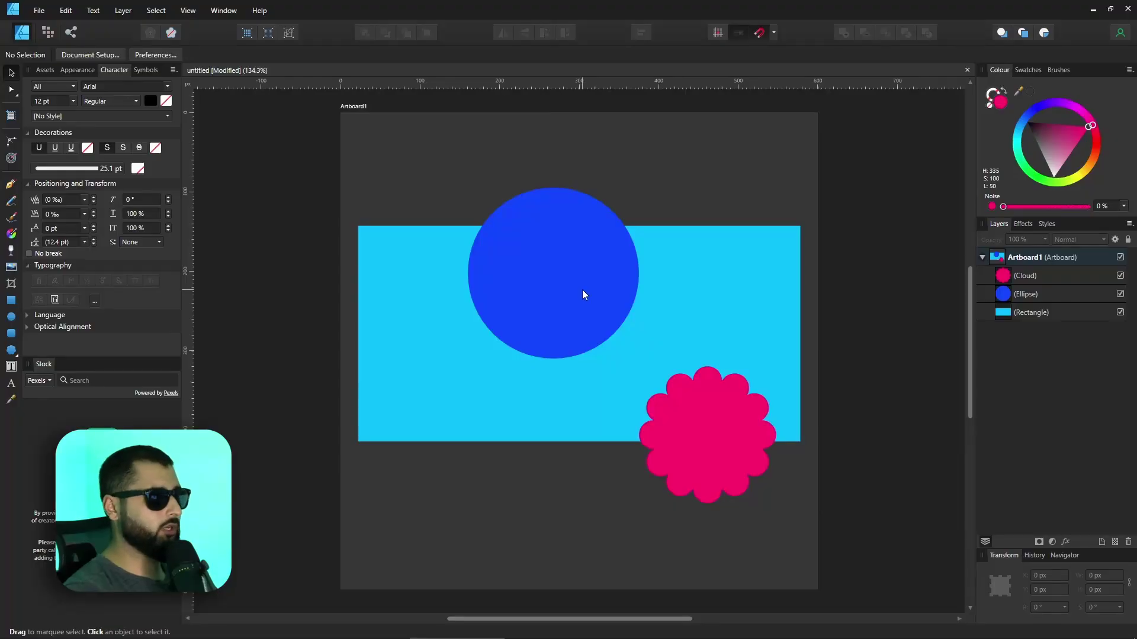
Select the circle, rectangle and cloud, then try Divide and Add, undoing each.
{"action": "left_click", "coordinate": [580, 287]}
{"action": "left_click", "coordinate": [734, 301], "text": "shift"}
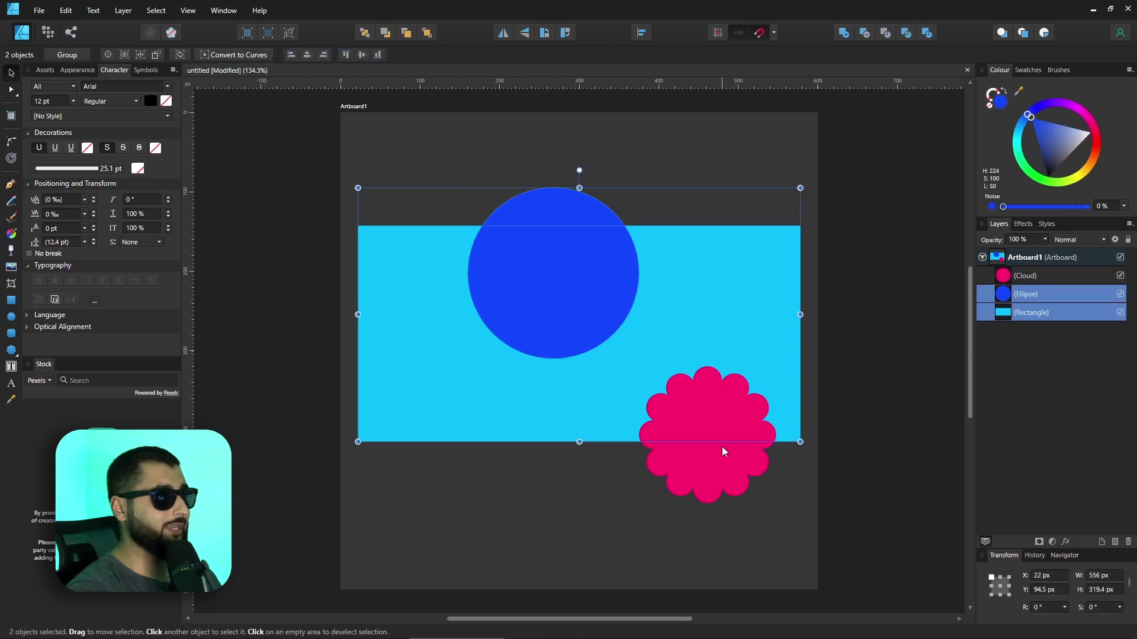
{"action": "left_click", "coordinate": [722, 448], "text": "shift"}
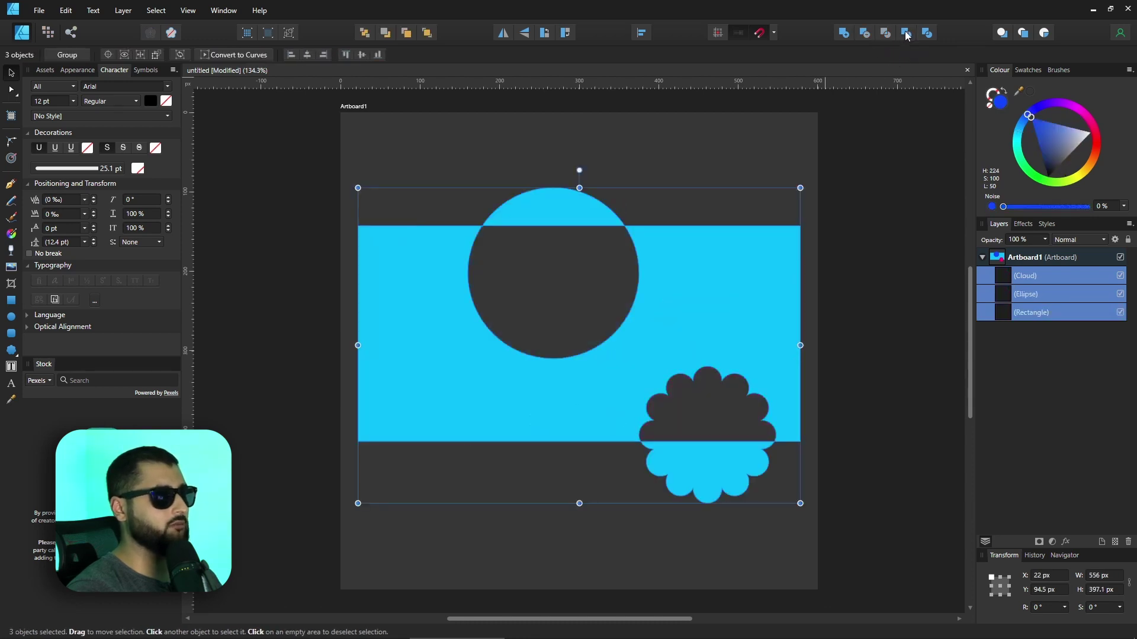
{"action": "left_click", "coordinate": [927, 34]}
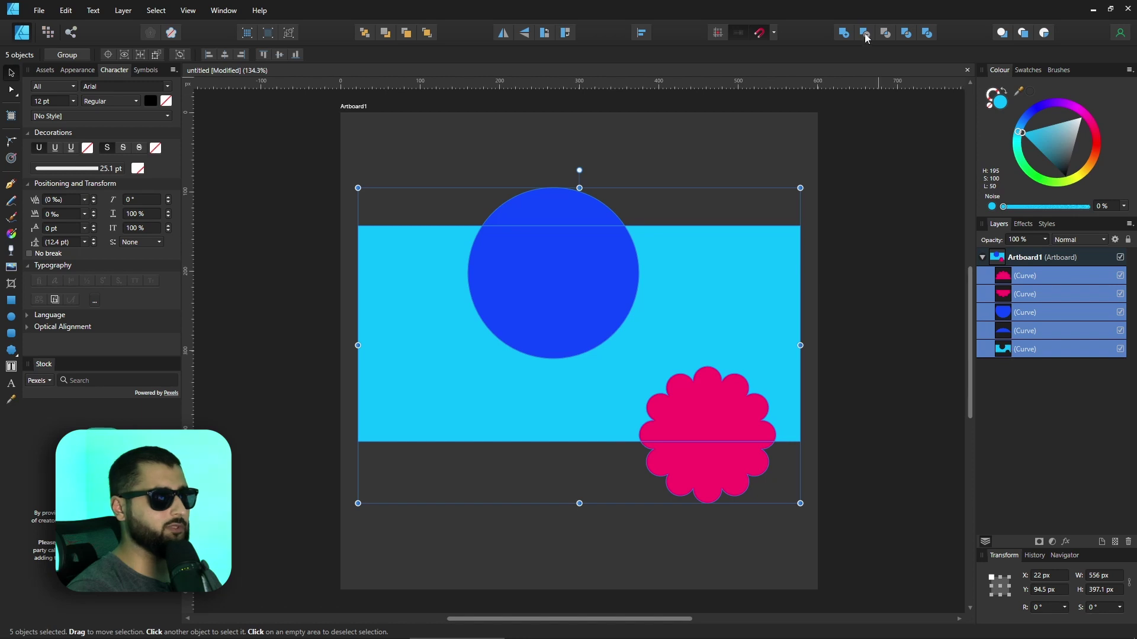
{"action": "key", "text": "ctrl+z"}
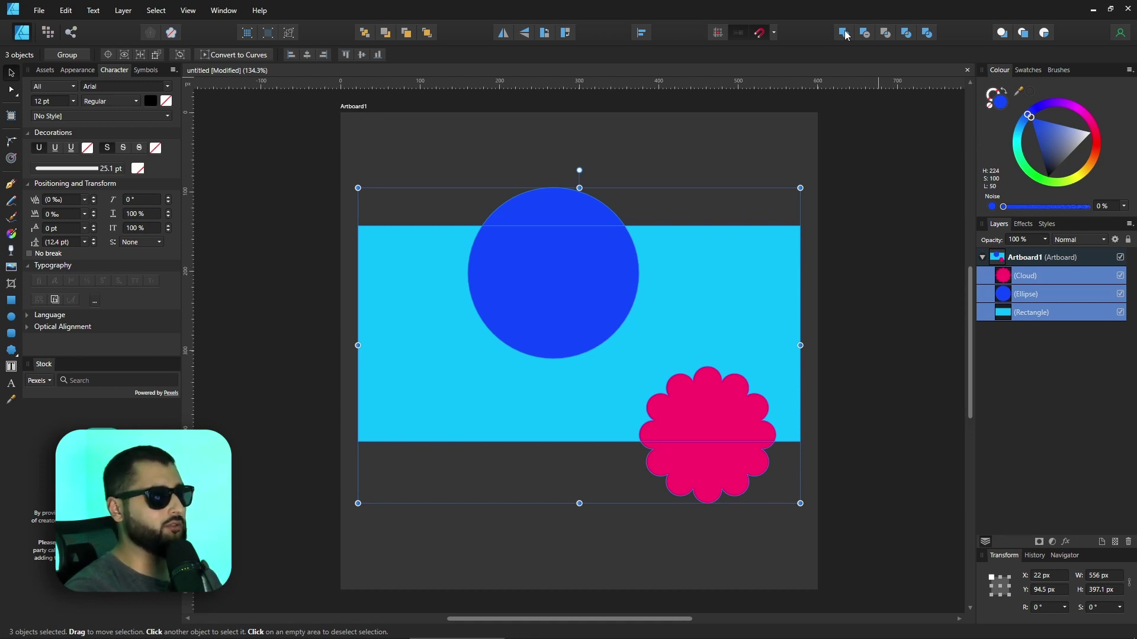
{"action": "left_click", "coordinate": [845, 34]}
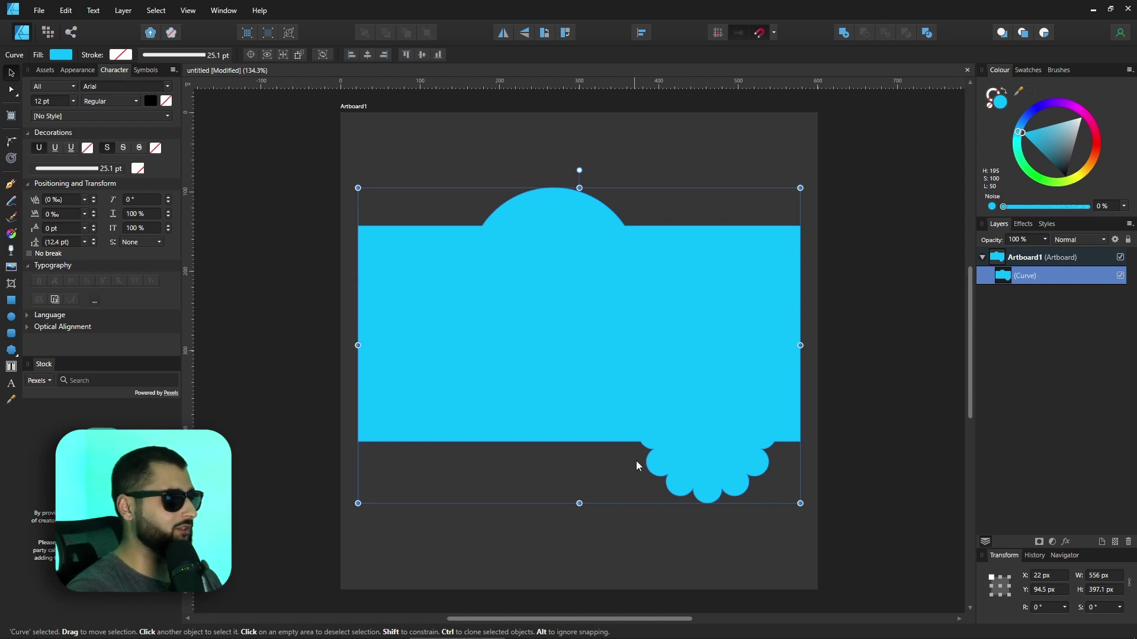
{"action": "key", "text": "ctrl+z"}
Nudge the circle right and the cloud about 87 px left, Add all three, then undo.
{"action": "left_click", "coordinate": [548, 270]}
{"action": "left_click_drag", "start_coordinate": [549, 226], "coordinate": [583, 225]}
{"action": "left_click", "coordinate": [713, 457]}
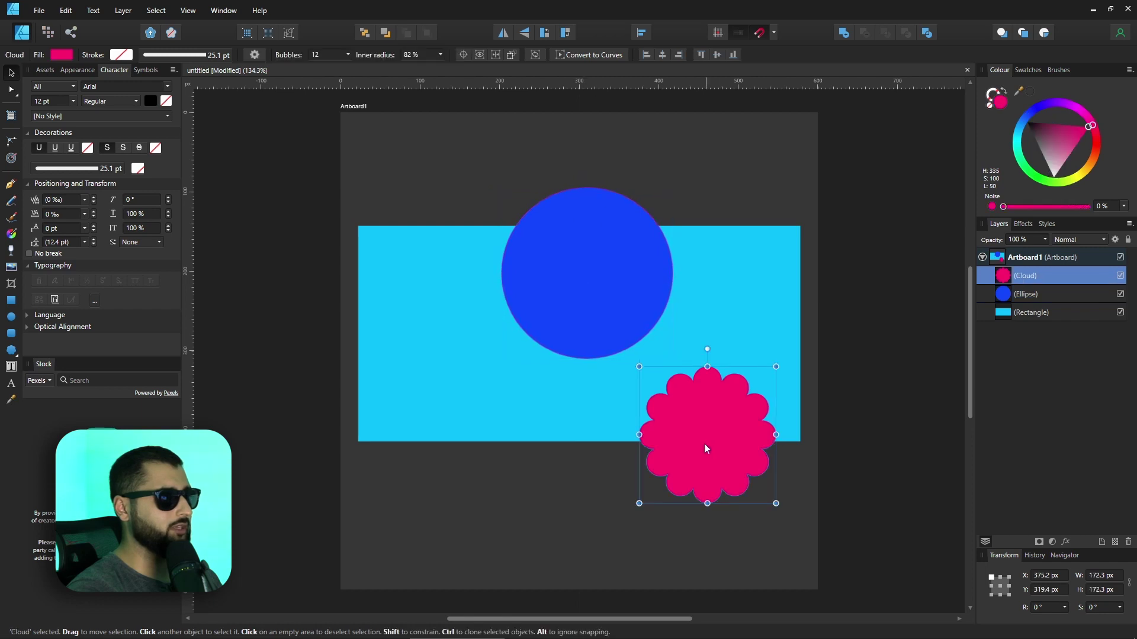
{"action": "left_click_drag", "start_coordinate": [705, 443], "coordinate": [654, 442]}
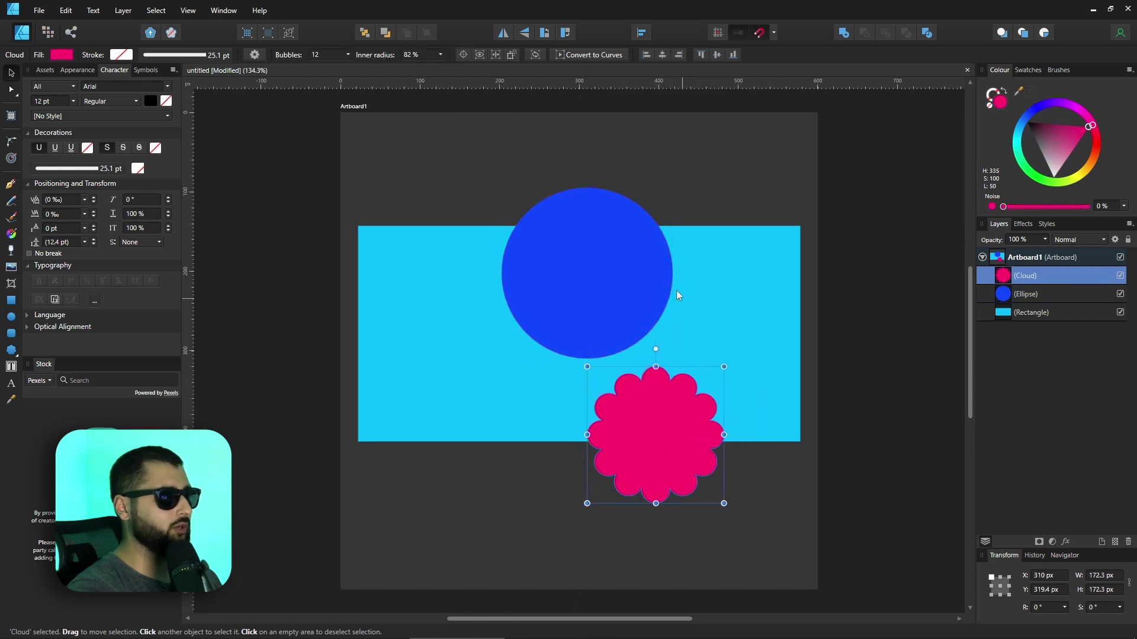
{"action": "left_click", "coordinate": [620, 275], "text": "shift"}
{"action": "left_click", "coordinate": [756, 303], "text": "shift"}
{"action": "left_click", "coordinate": [844, 33]}
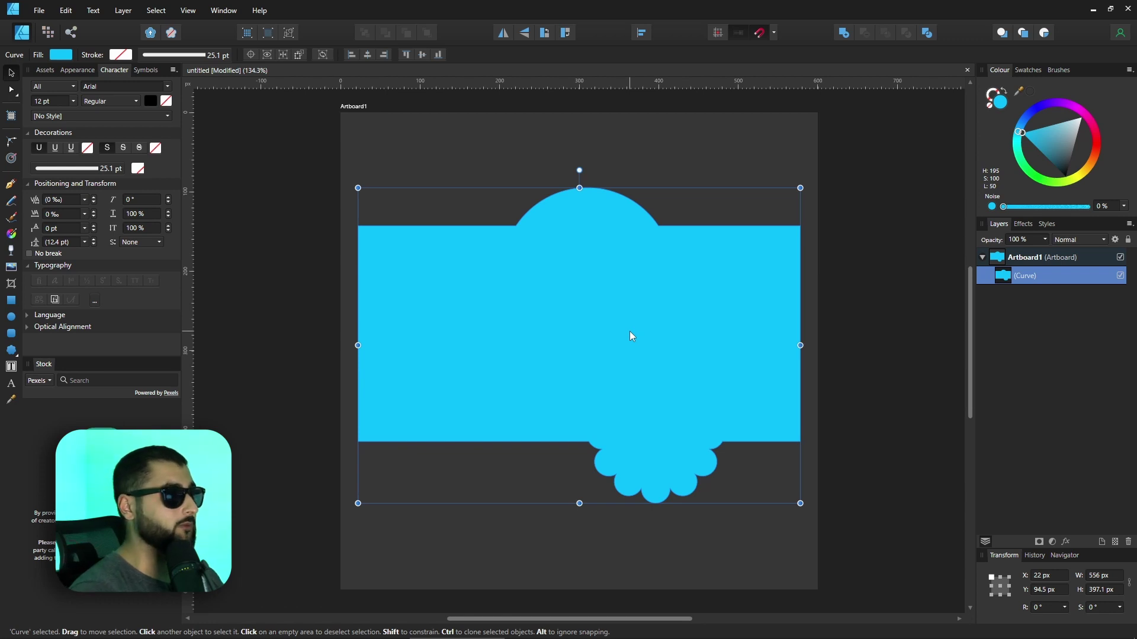
{"action": "key", "text": "ctrl+z"}
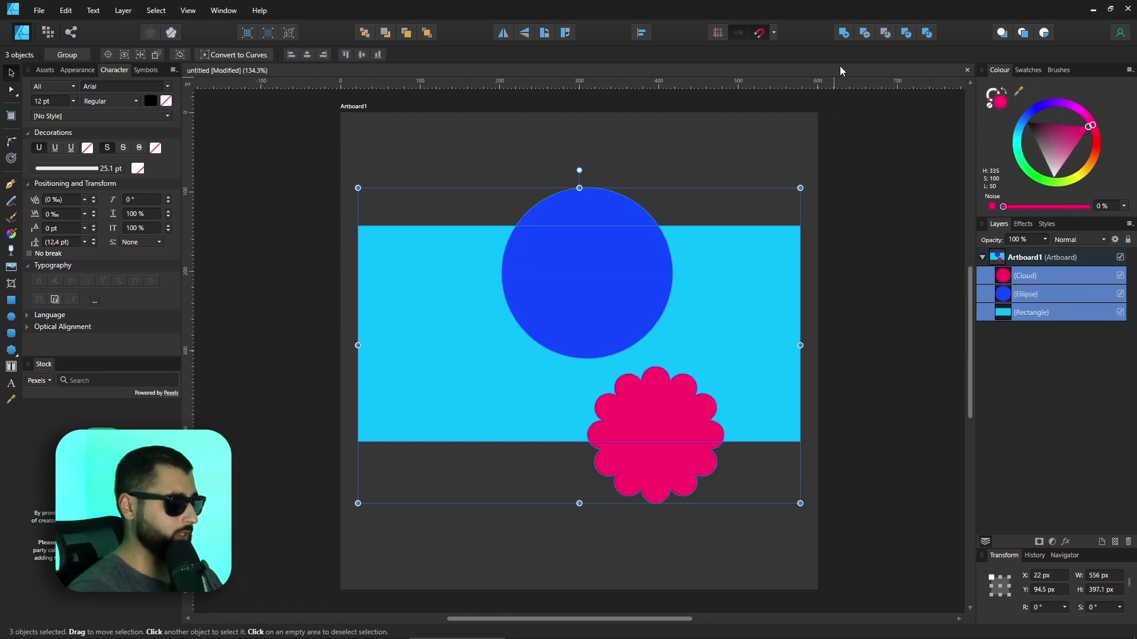
Make the three shapes a Layer > Create Compound, expand it and select the inner cloud.
{"action": "left_click", "coordinate": [844, 33]}
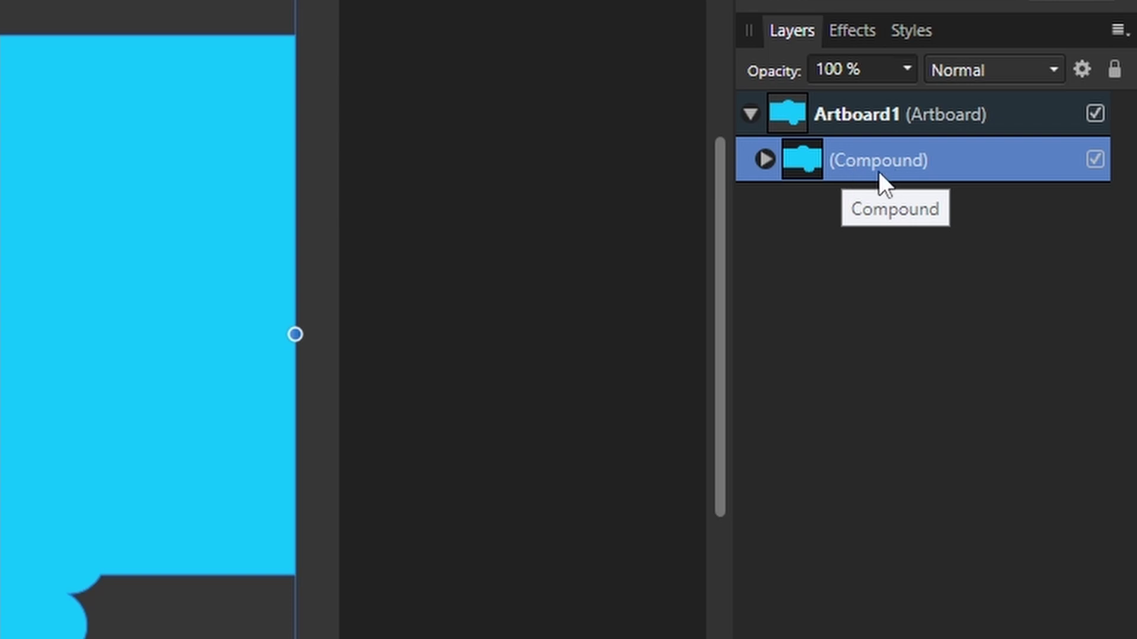
{"action": "key", "text": "ctrl+z"}
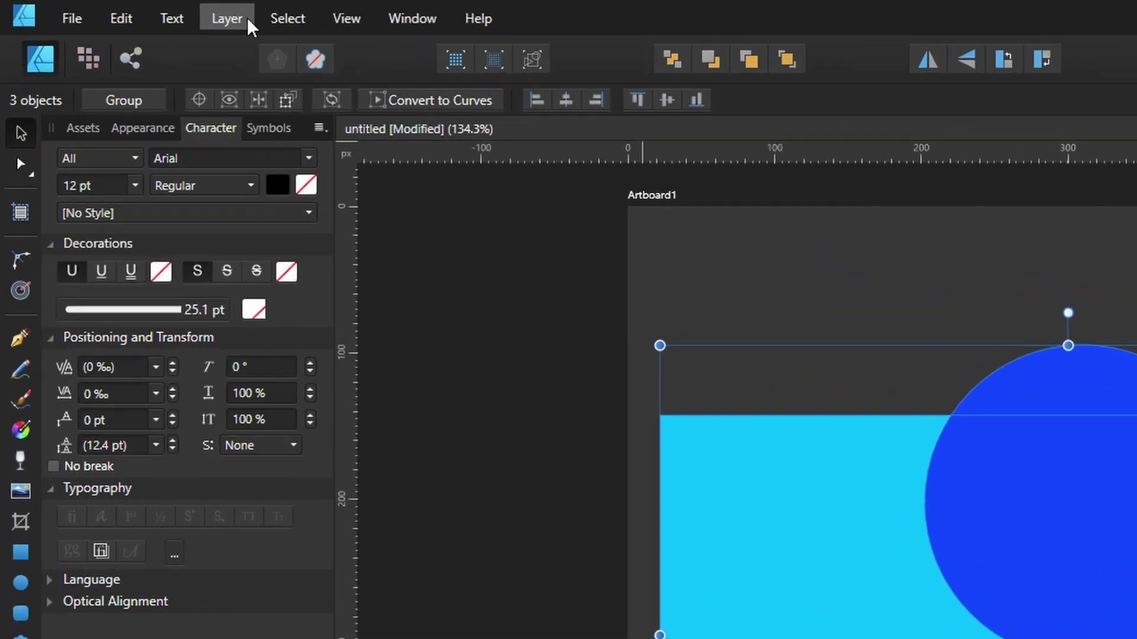
{"action": "left_click", "coordinate": [216, 18]}
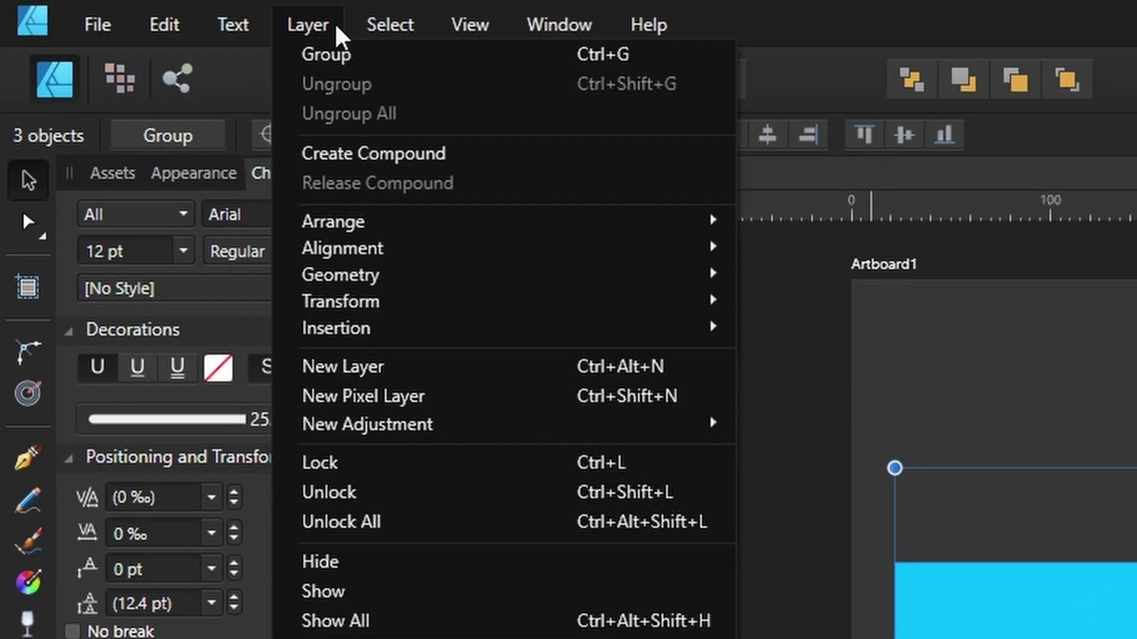
{"action": "left_click", "coordinate": [370, 159]}
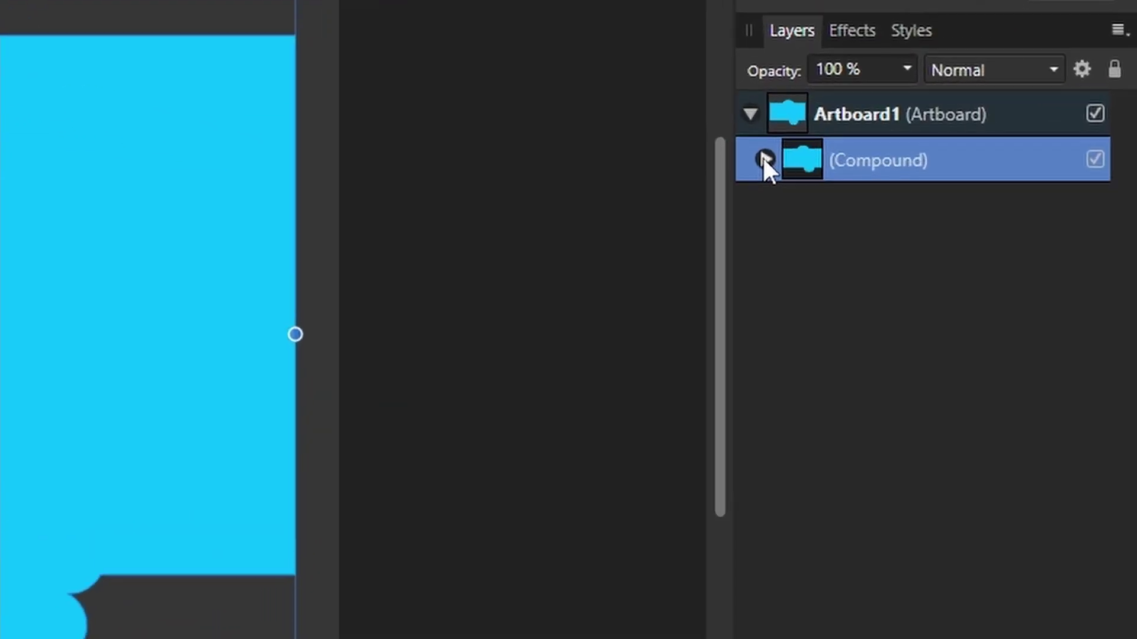
{"action": "left_click", "coordinate": [764, 159]}
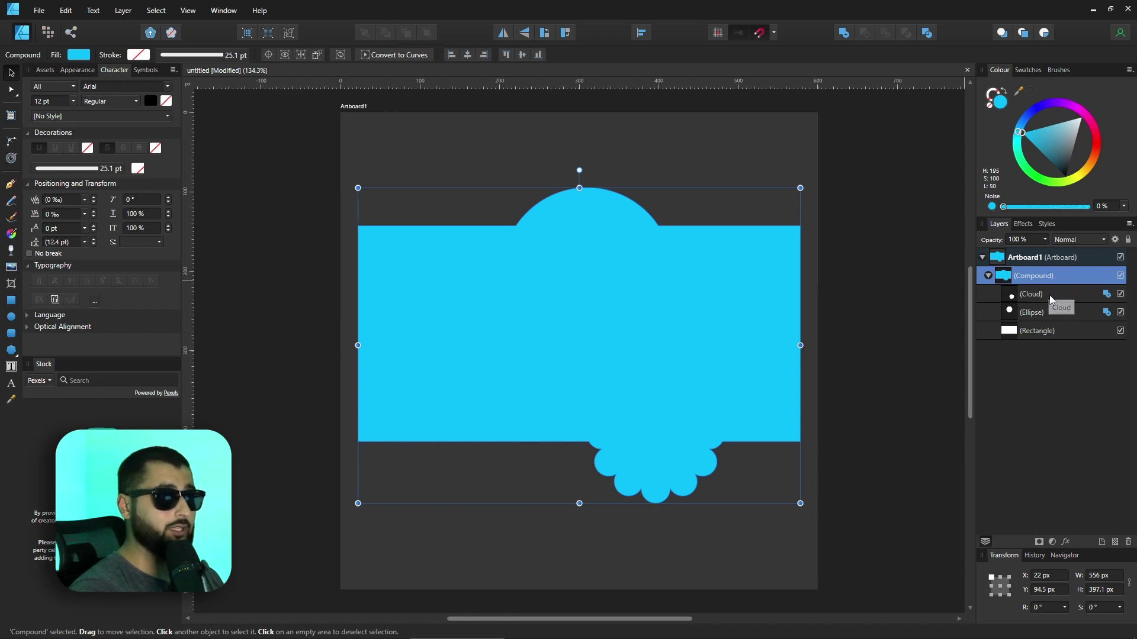
{"action": "left_click", "coordinate": [1049, 295]}
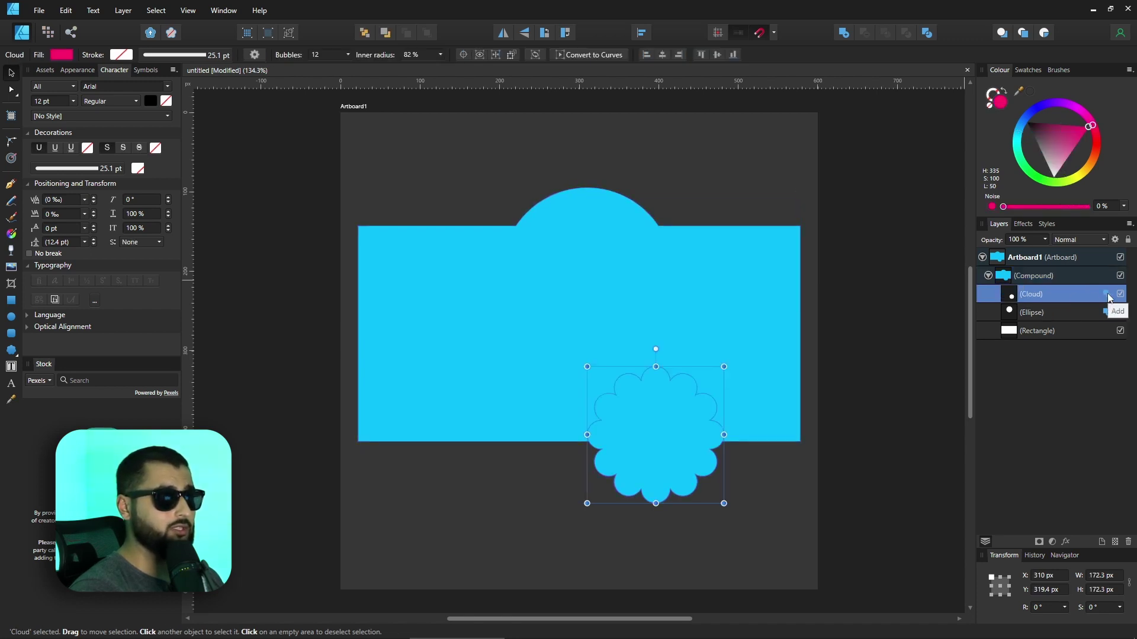
Set the cloud layer's boolean mode to Subtract so it cuts a hole.
{"action": "left_click", "coordinate": [1109, 298]}
{"action": "left_click", "coordinate": [1110, 346]}
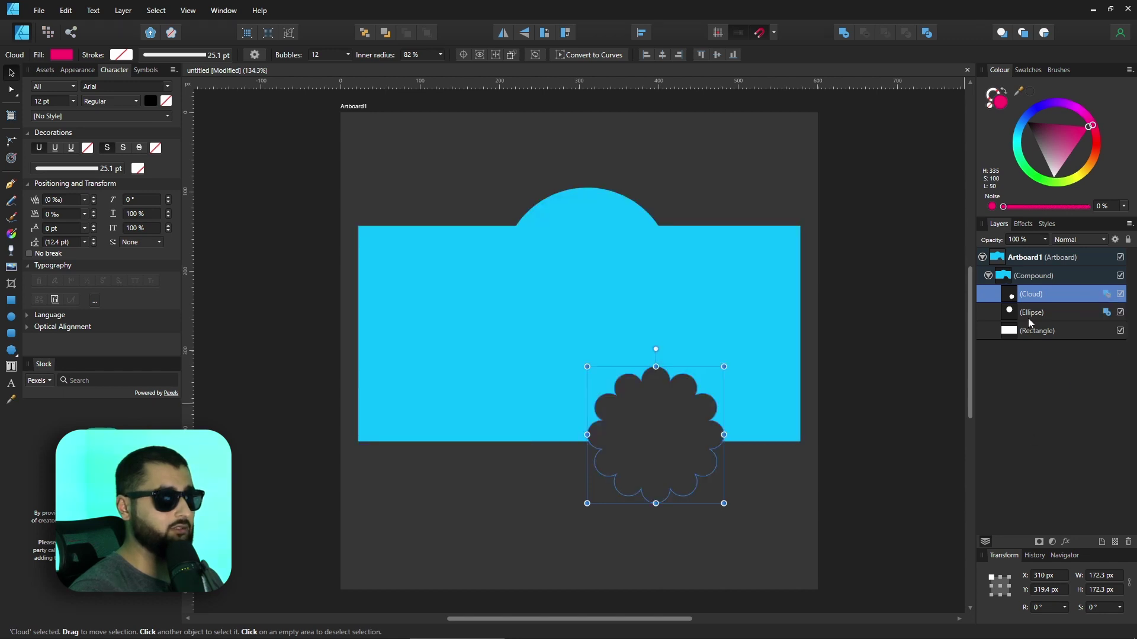
{"action": "left_click", "coordinate": [751, 185]}
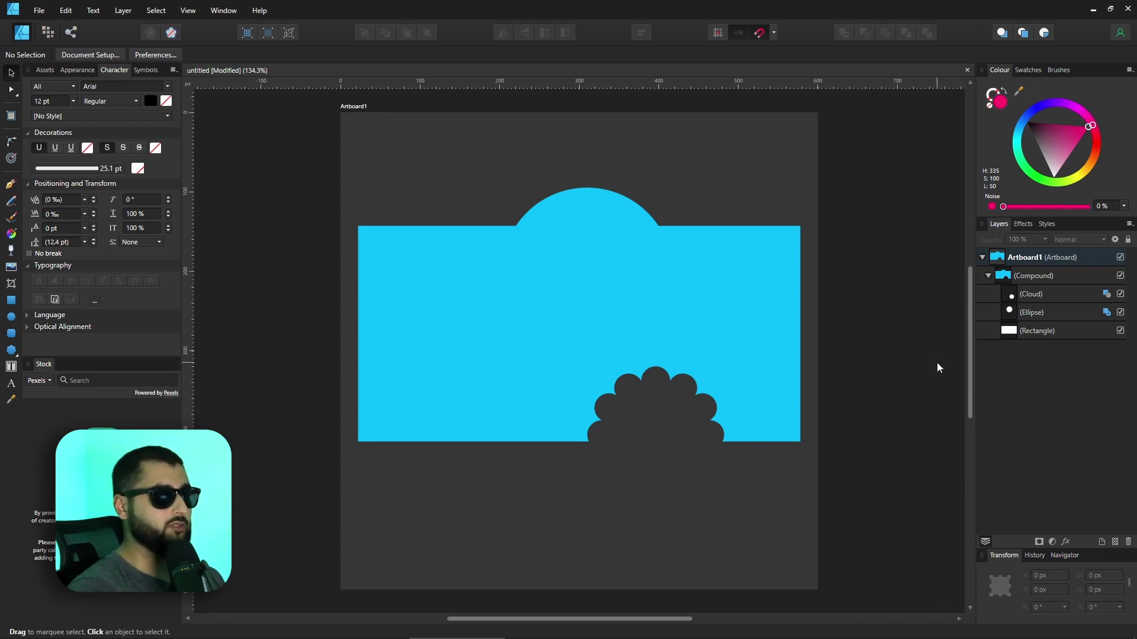
Centre the cloud hole in the rectangle and place the circle centred below it.
{"action": "left_click", "coordinate": [1033, 313]}
{"action": "left_click_drag", "start_coordinate": [580, 260], "coordinate": [445, 230]}
{"action": "left_click", "coordinate": [605, 185]}
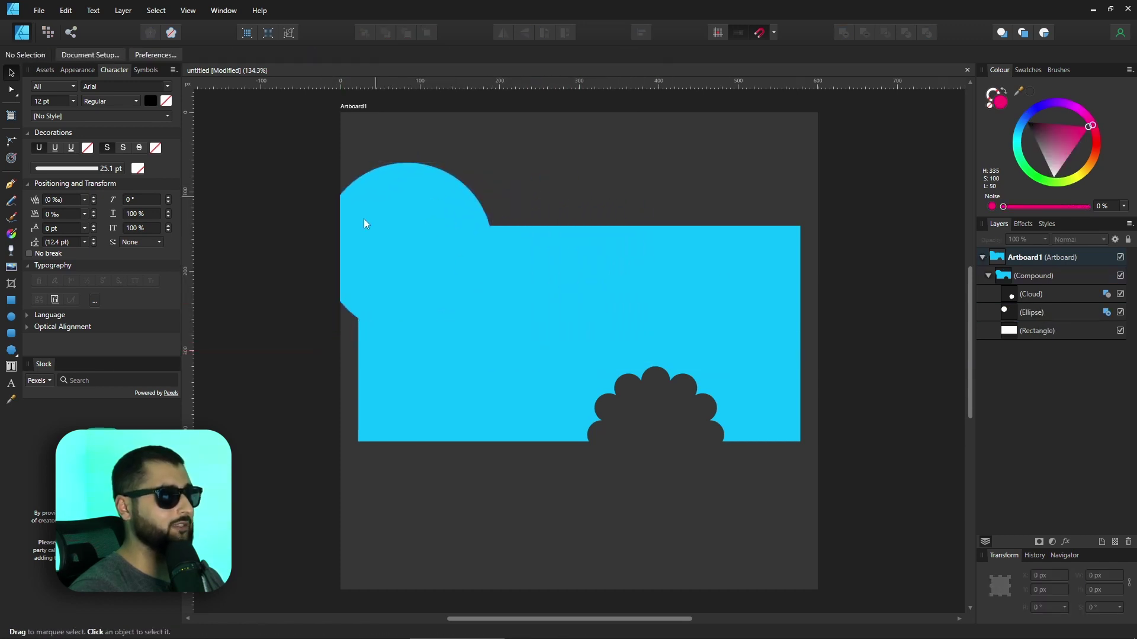
{"action": "left_click", "coordinate": [408, 206]}
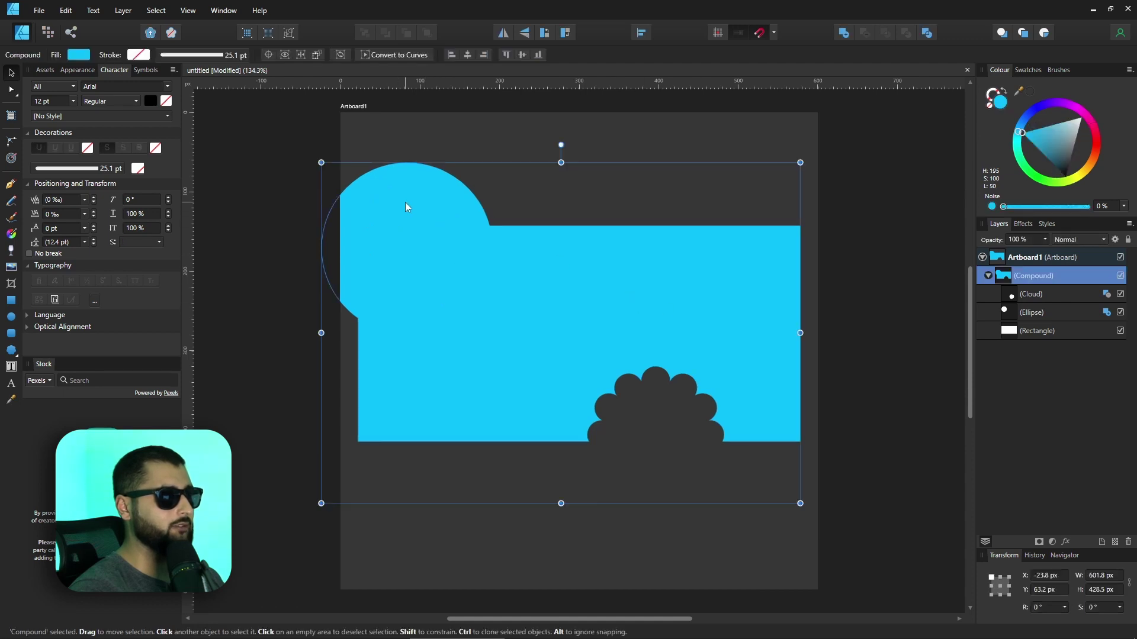
{"action": "left_click", "coordinate": [1044, 294]}
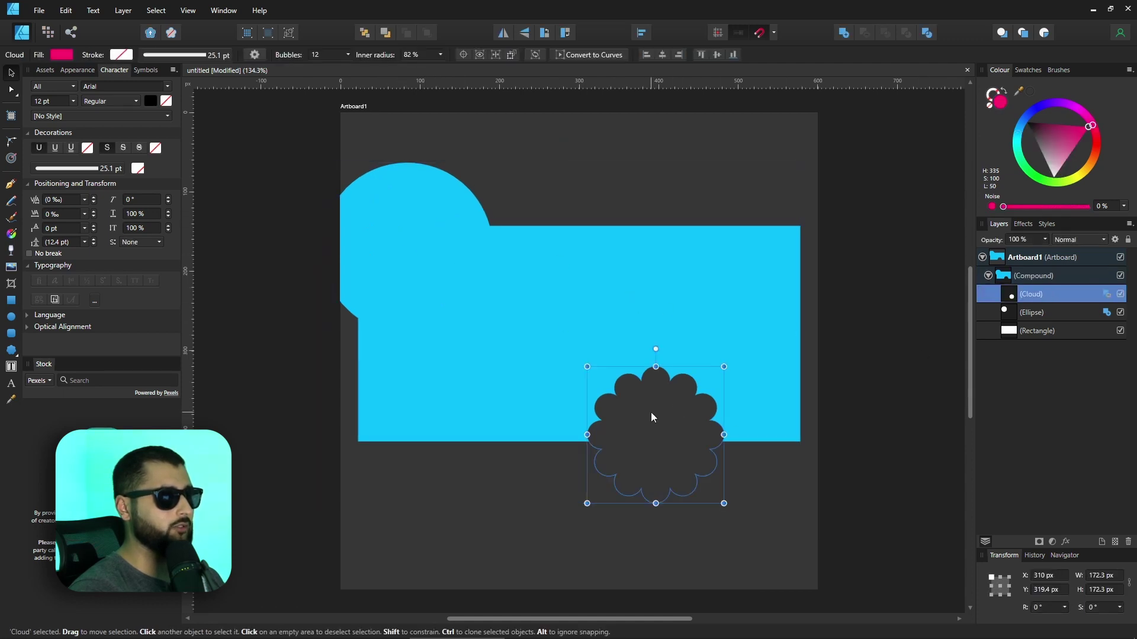
{"action": "left_click_drag", "start_coordinate": [651, 412], "coordinate": [599, 333]}
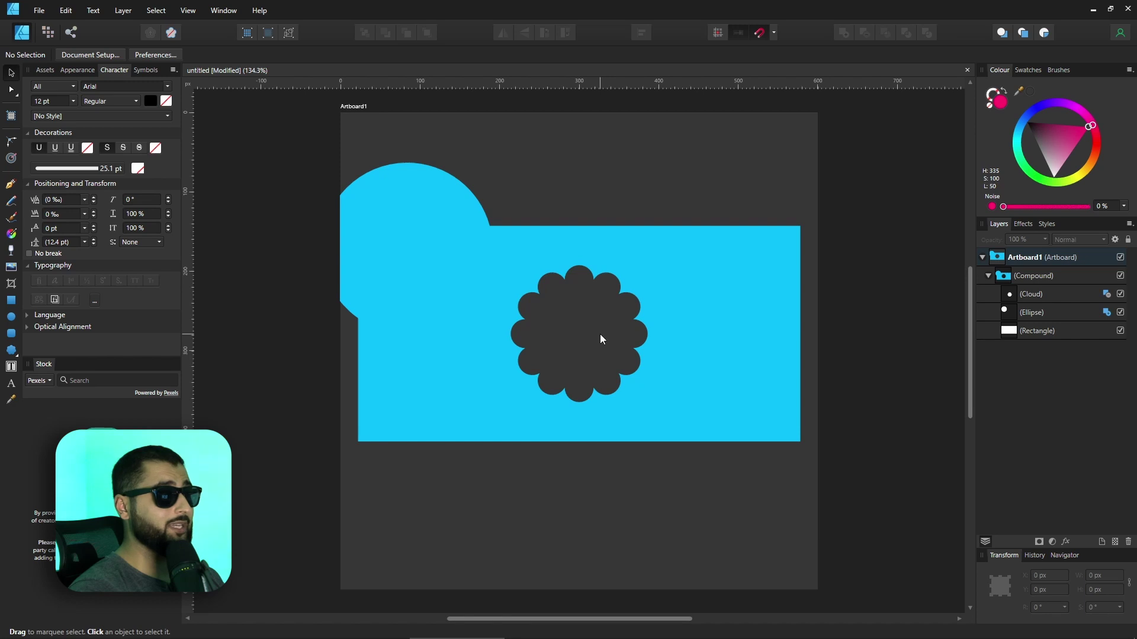
{"action": "left_click_drag", "start_coordinate": [444, 214], "coordinate": [583, 394]}
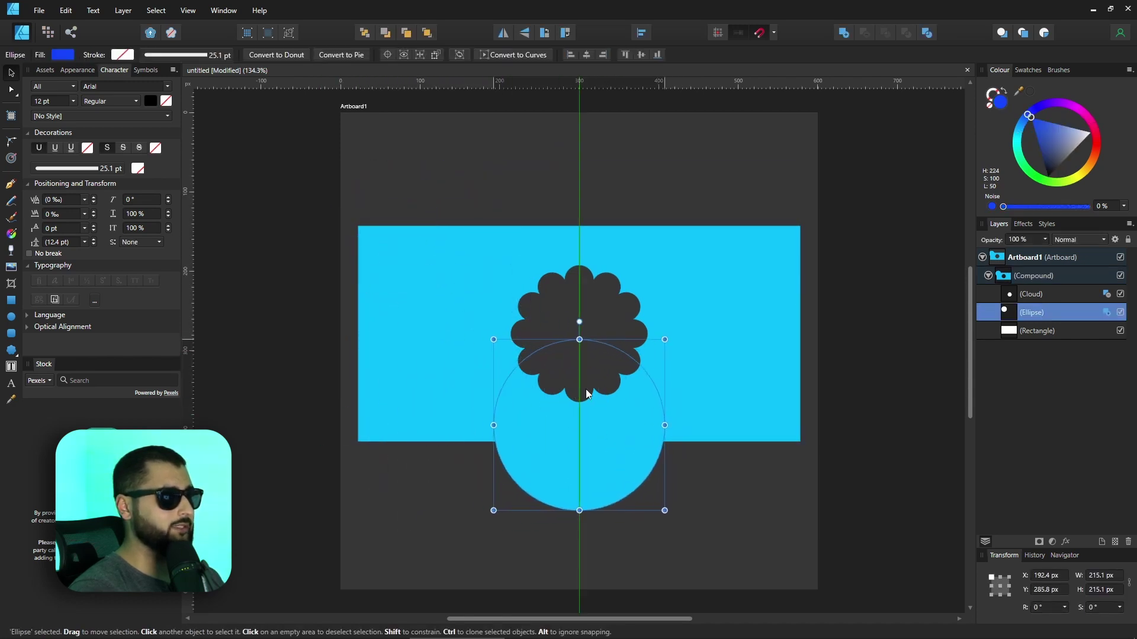
{"action": "left_click", "coordinate": [719, 485]}
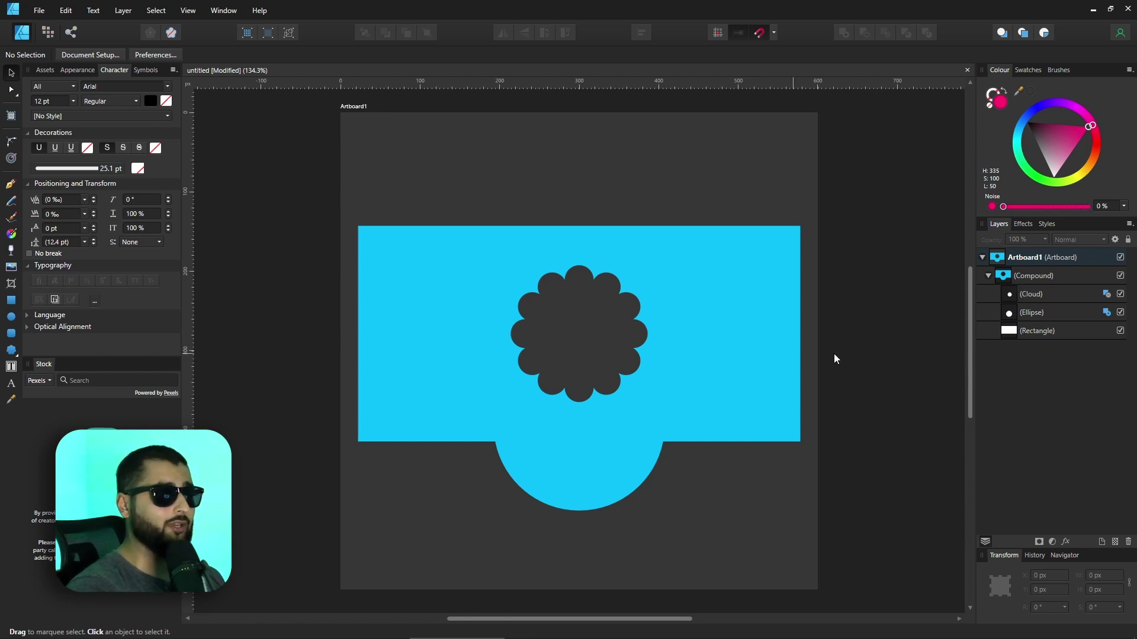
Open the Ellipse layer's boolean-mode choices in the Layers panel.
{"action": "left_click", "coordinate": [1107, 315]}
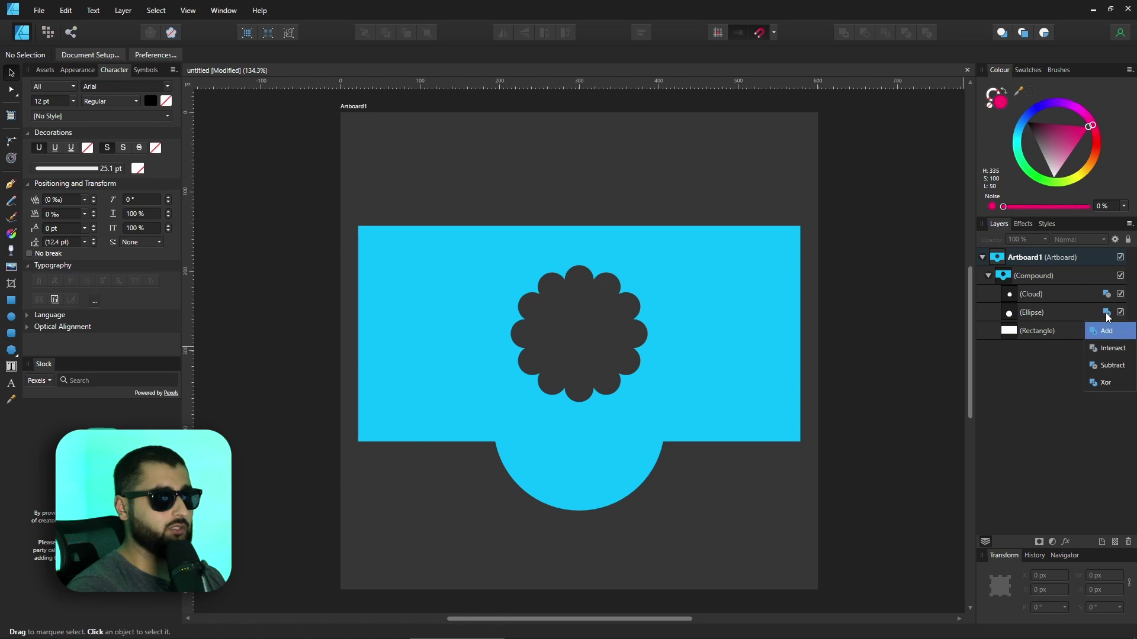